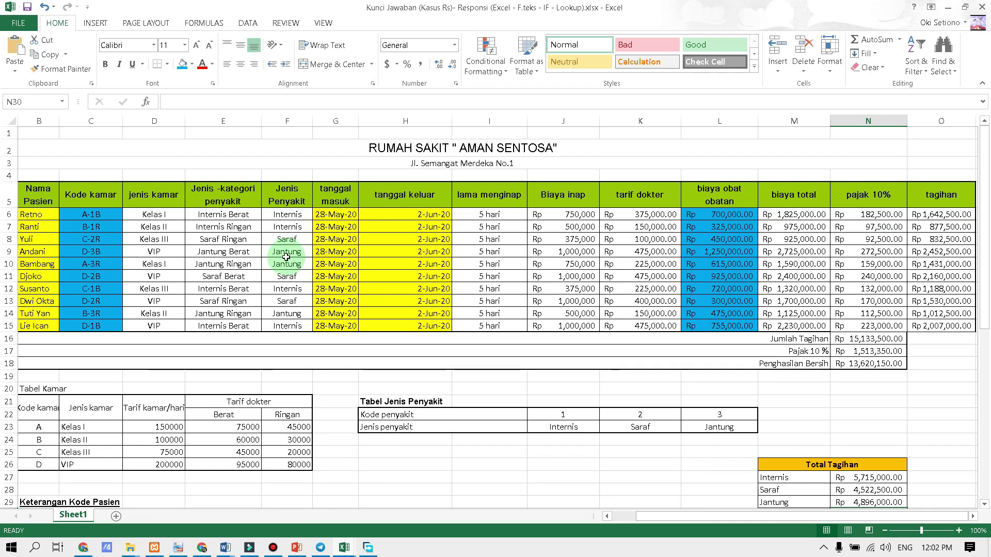
# Step: Examine the Jenis-kategori penyakit column and the CONCATENATE function in its first patient row's formula
pyautogui.scroll(-3, 286, 253)
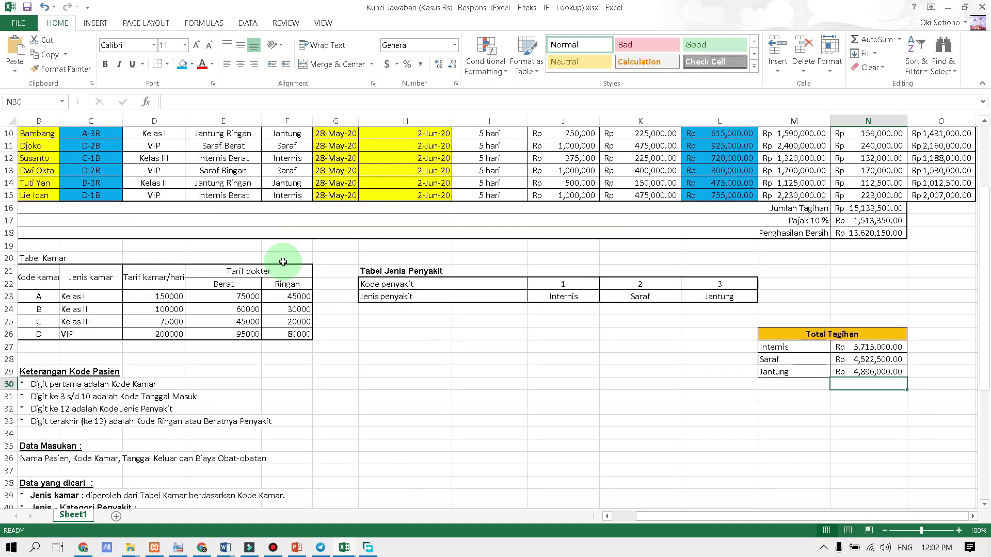
pyautogui.scroll(3, 283, 263)
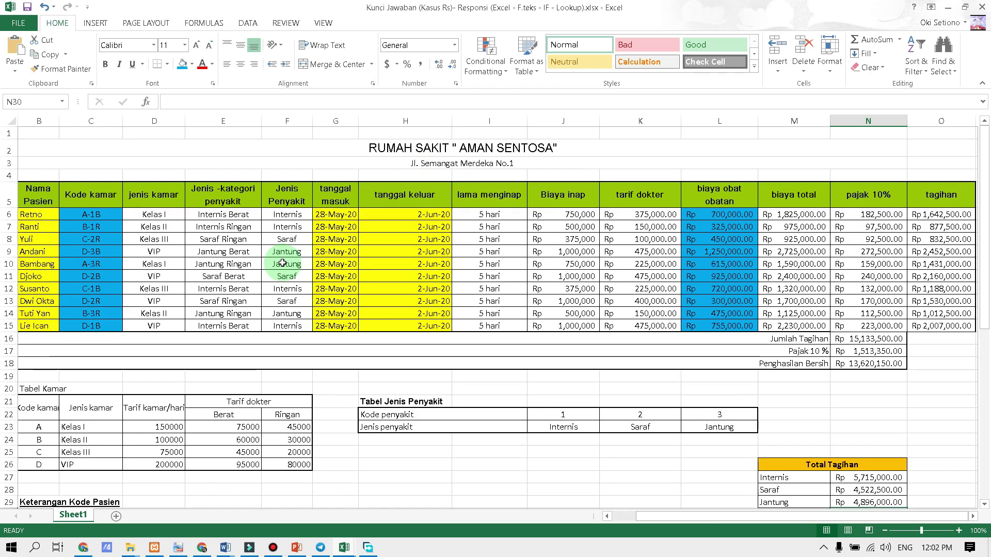
pyautogui.moveTo(227, 198); pyautogui.dragTo(231, 326)
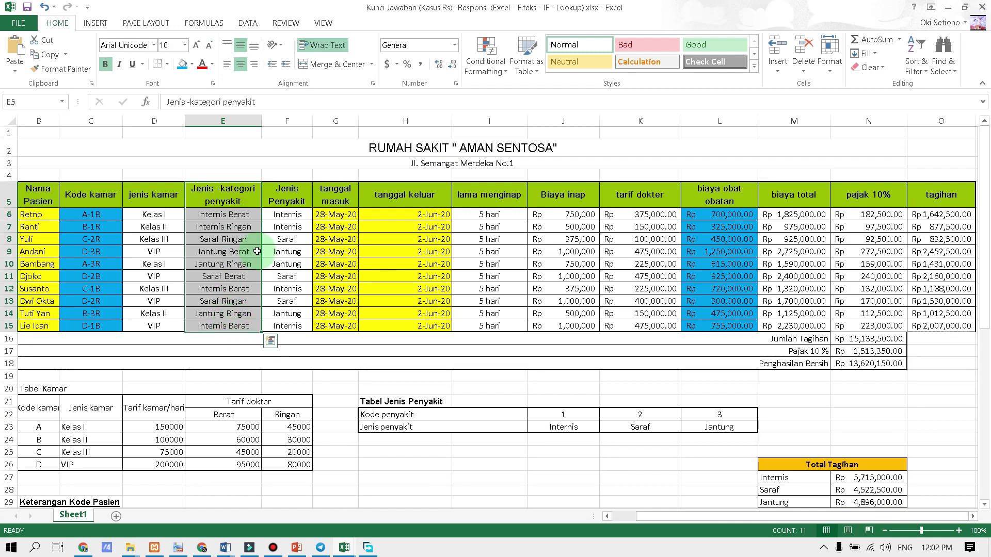
pyautogui.click(248, 214)
pyautogui.moveTo(172, 103); pyautogui.dragTo(227, 110)
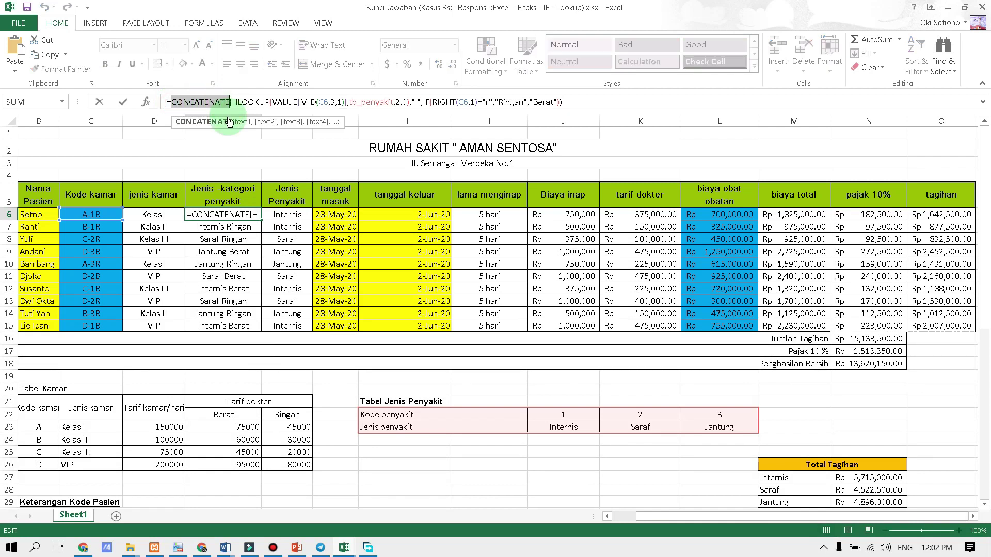
pyautogui.click(243, 301)
pyautogui.click(108, 227)
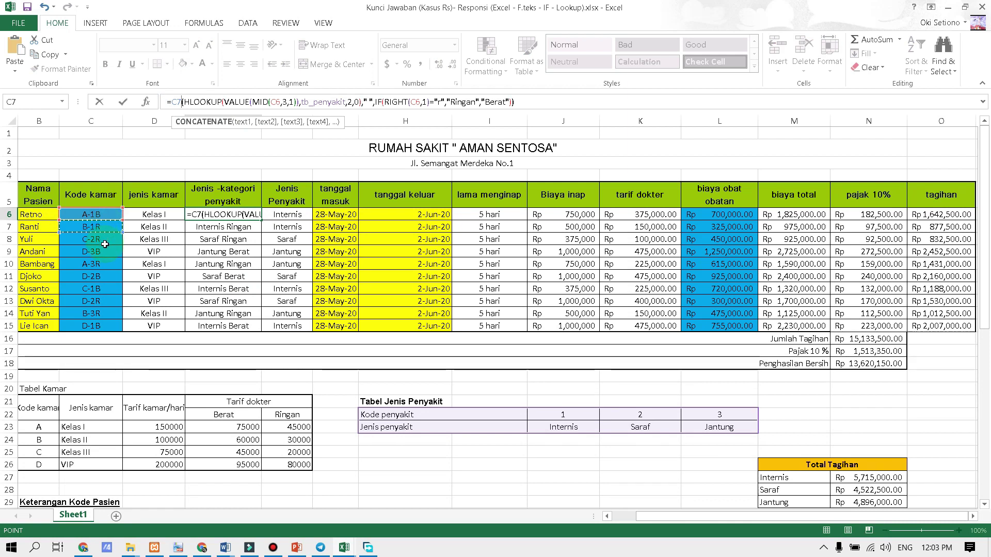
pyautogui.hotkey('ctrl', 'z')
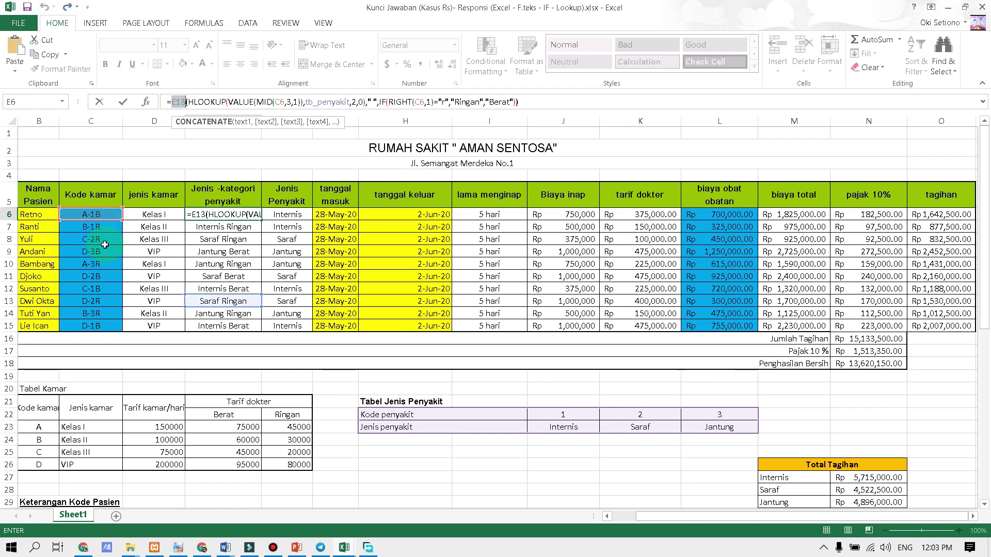
pyautogui.click(106, 227)
pyautogui.click(178, 276)
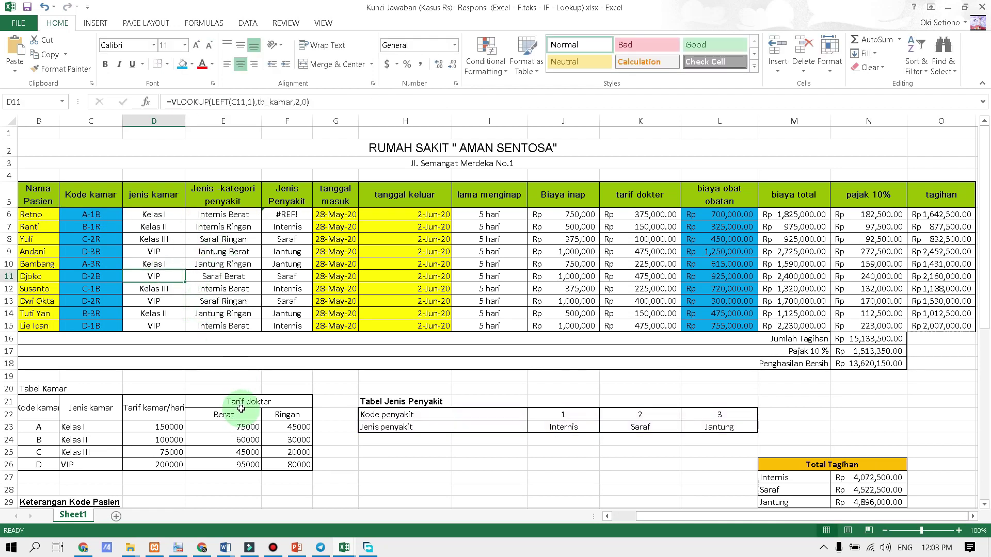
pyautogui.hotkey('ctrl', 'z')
# Step: Review the input columns: Nama Pasien, tanggal masuk, tanggal keluar, Kode kamar and biaya obat obatan
pyautogui.click(206, 251)
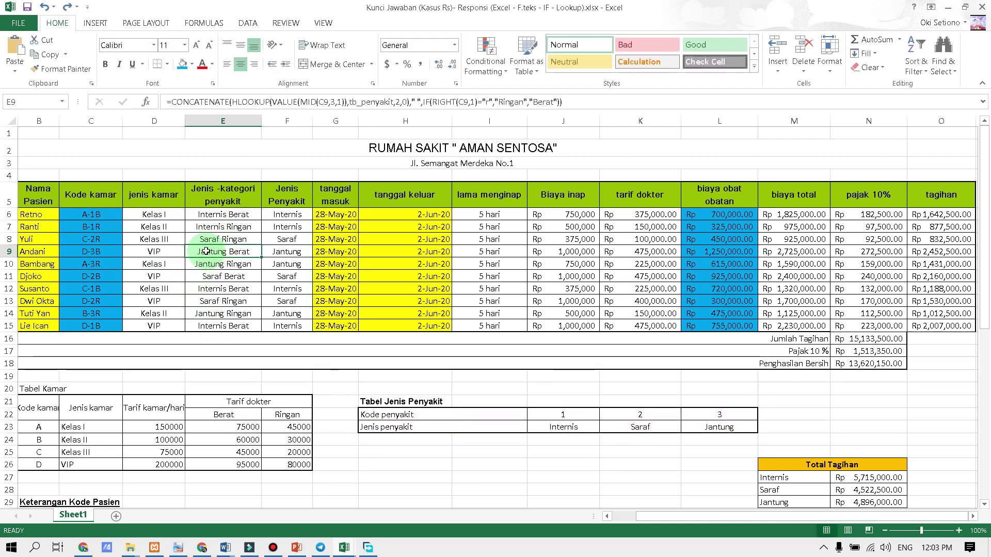
pyautogui.click(94, 225)
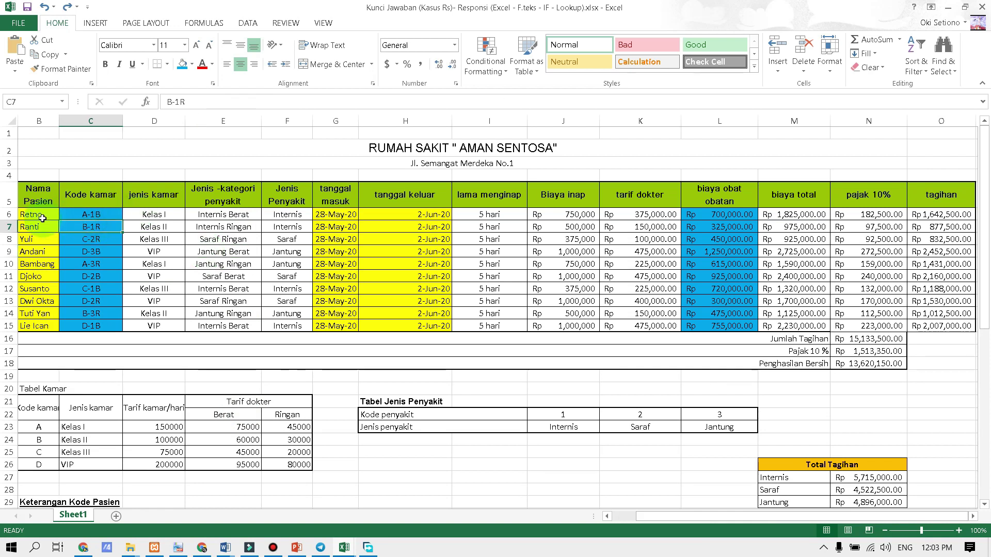
pyautogui.click(42, 213)
pyautogui.click(45, 196)
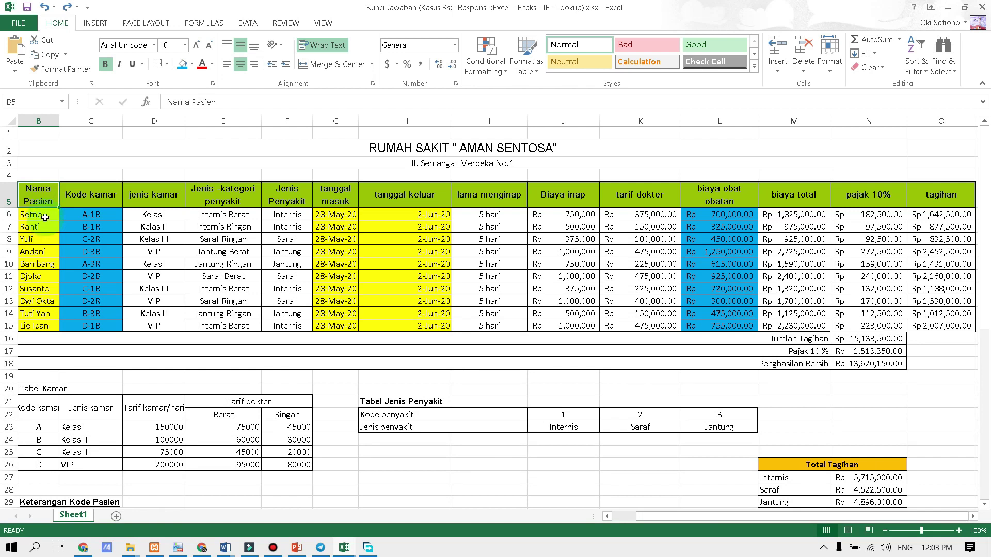
pyautogui.moveTo(45, 215); pyautogui.dragTo(42, 333)
pyautogui.moveTo(336, 214); pyautogui.dragTo(341, 339)
pyautogui.moveTo(407, 214); pyautogui.dragTo(400, 318)
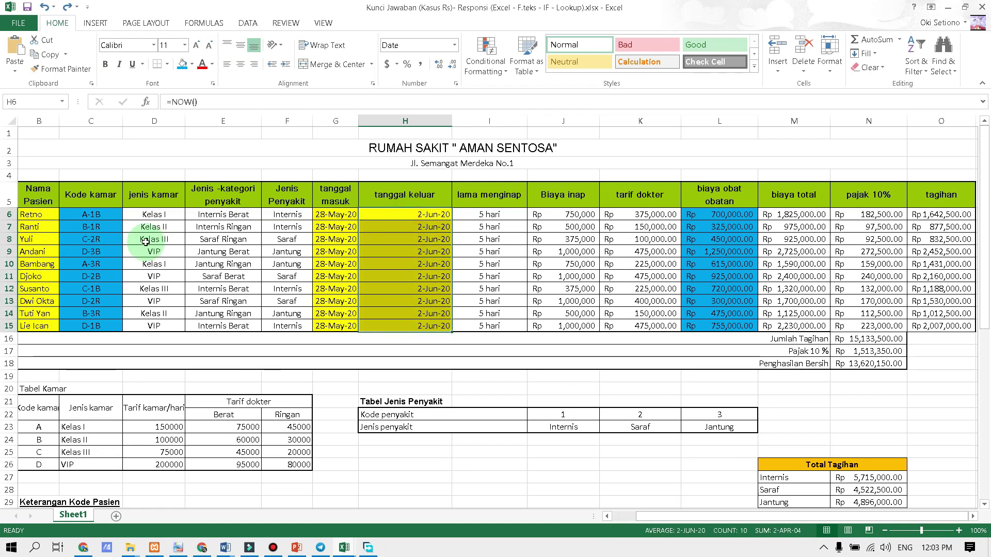
pyautogui.moveTo(106, 215); pyautogui.dragTo(106, 326)
pyautogui.moveTo(721, 209); pyautogui.dragTo(717, 328)
# Step: Review the calculated columns from jenis kamar to tagihan, the summary amounts in N16:N18 and the notes beneath the tables
pyautogui.moveTo(150, 215); pyautogui.dragTo(278, 328)
pyautogui.moveTo(490, 214); pyautogui.dragTo(653, 335)
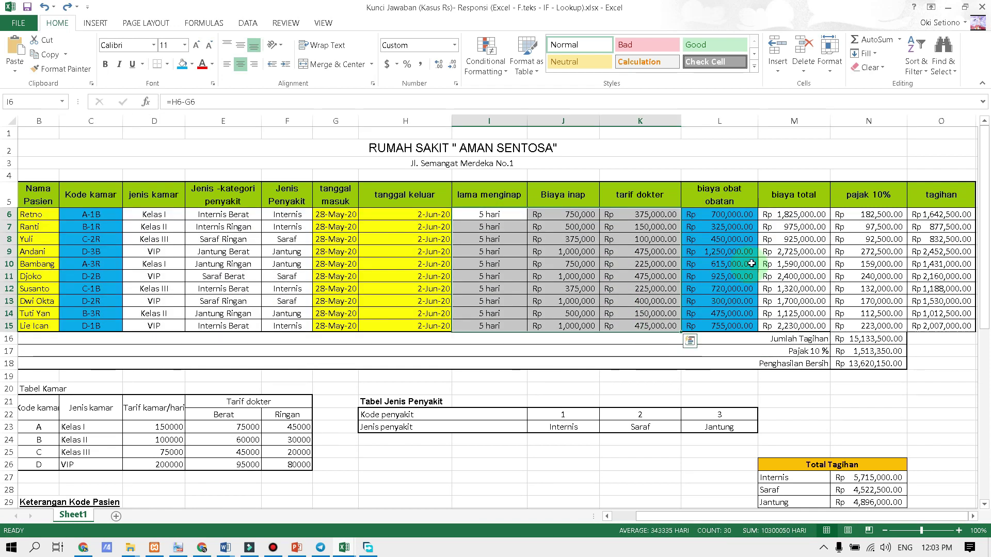
pyautogui.moveTo(793, 214); pyautogui.dragTo(928, 325)
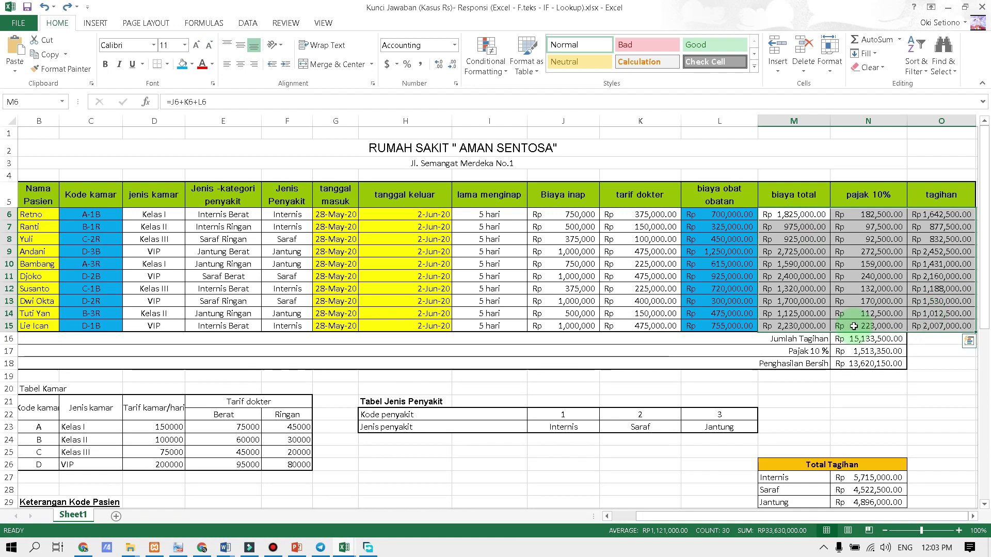
pyautogui.moveTo(851, 339); pyautogui.dragTo(856, 364)
pyautogui.scroll(-1, 421, 277)
pyautogui.scroll(-6, 422, 277)
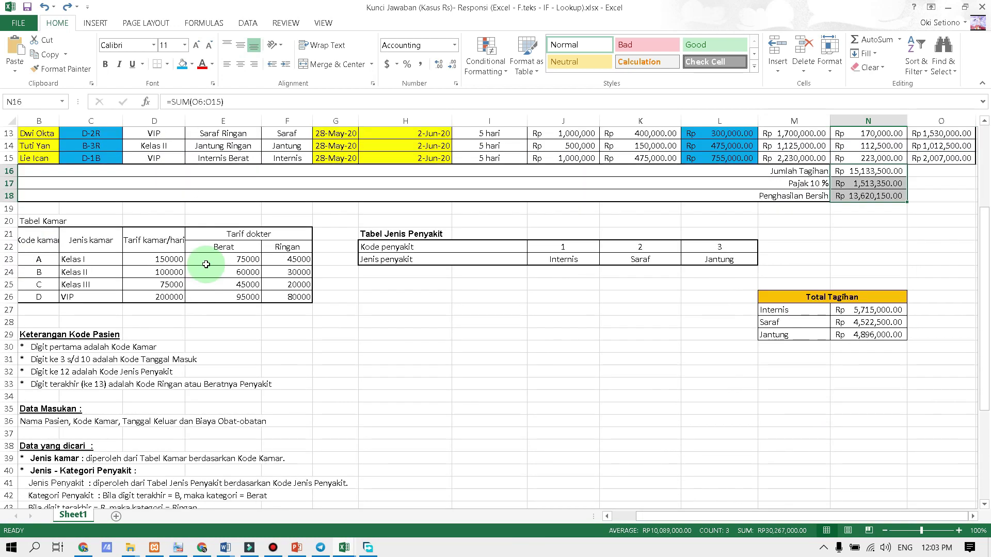
pyautogui.scroll(7, 120, 321)
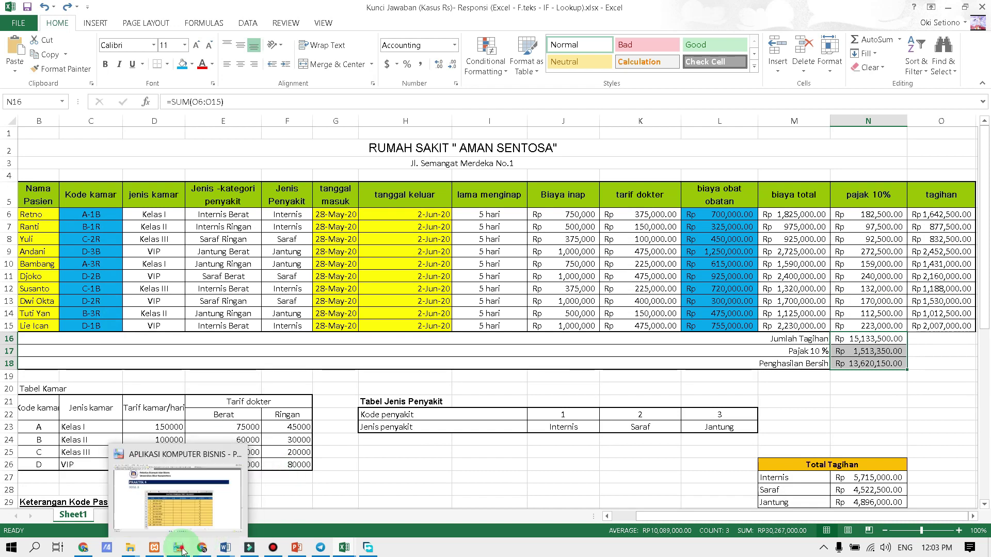
# Step: Switch to PDF-XChange Viewer and find the Soal B exercise for Rumah Sakit Aman Sentosa on page 129 of the module
pyautogui.click(201, 546)
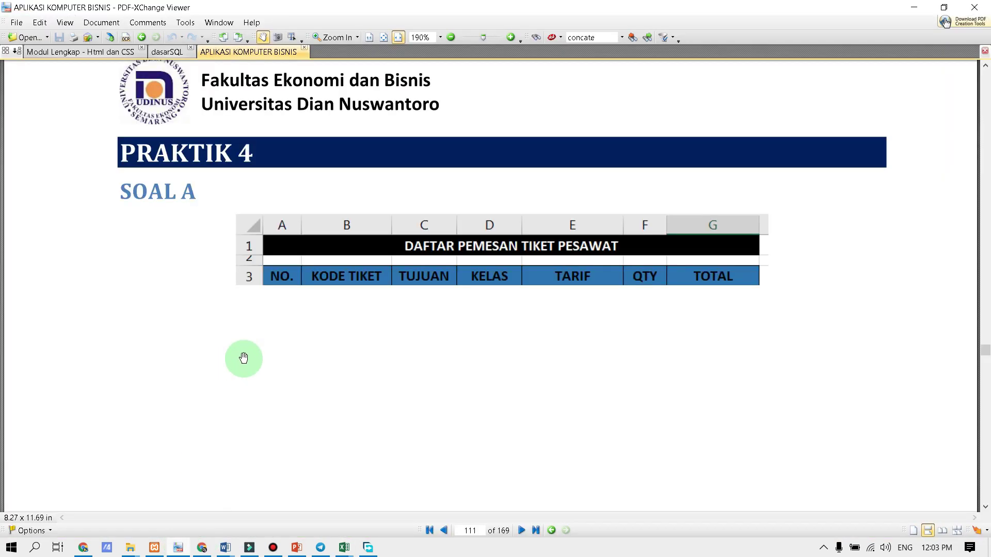
pyautogui.scroll(-3, 243, 358)
pyautogui.scroll(8, 244, 359)
pyautogui.scroll(3, 244, 358)
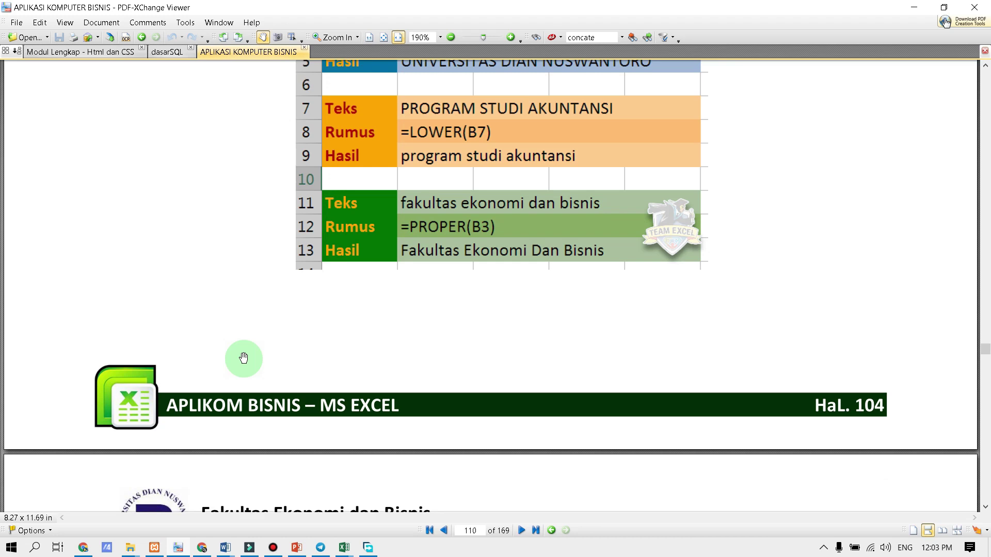
pyautogui.scroll(-10, 244, 358)
pyautogui.moveTo(984, 357); pyautogui.dragTo(985, 397)
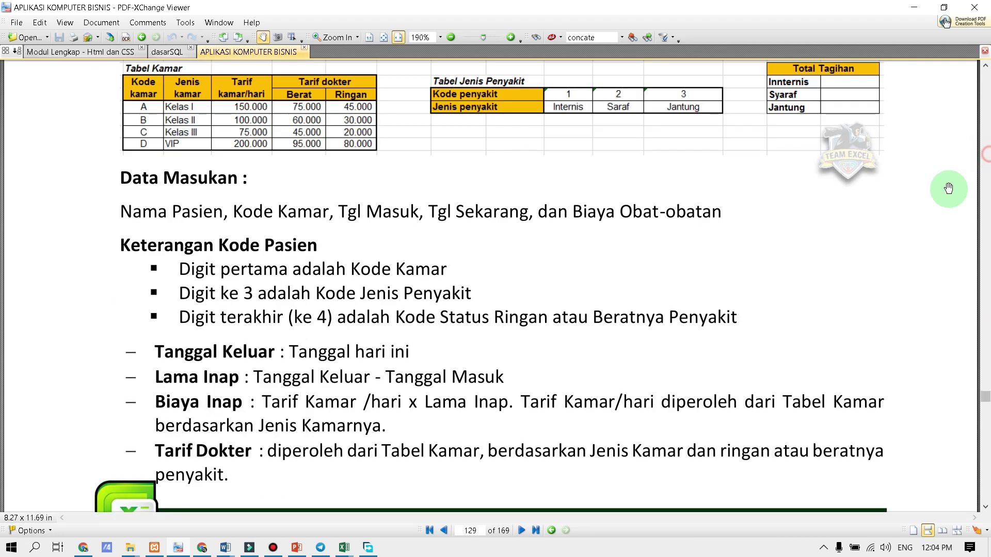
pyautogui.scroll(4, 748, 357)
pyautogui.scroll(2, 722, 369)
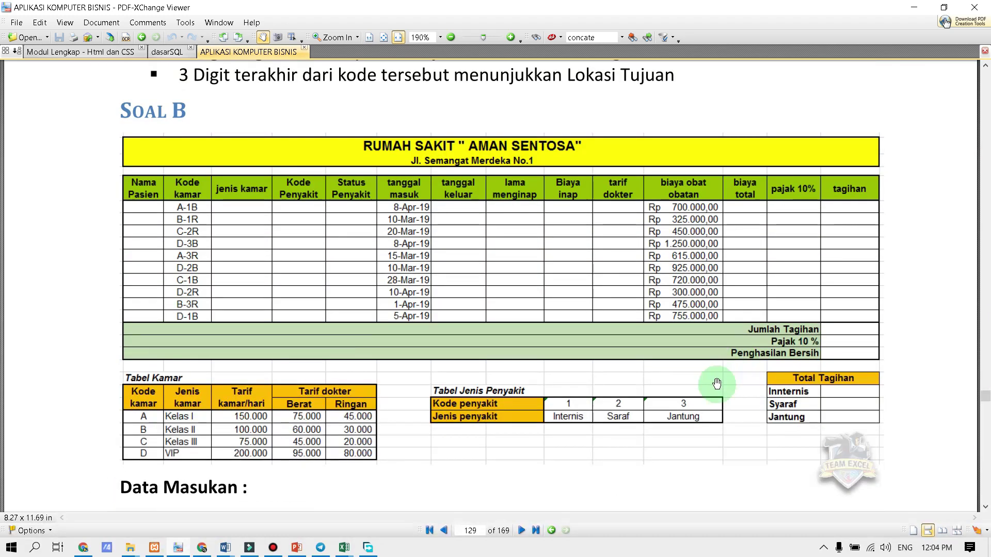
# Step: Read the Soal B instructions on Data Masukan, Keterangan Kode Pasien and the stay and doctor cost rules
pyautogui.scroll(-5, 411, 341)
pyautogui.scroll(-3, 392, 349)
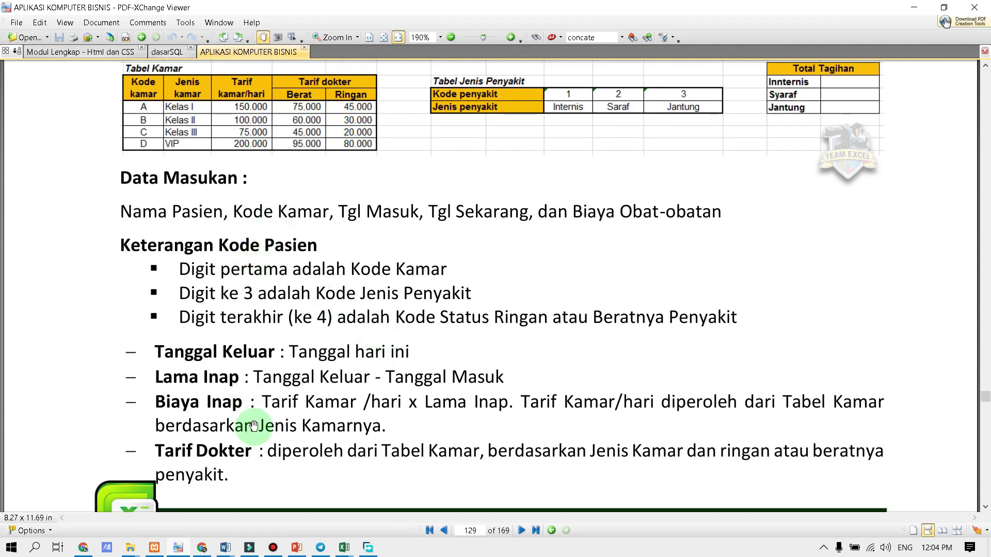
pyautogui.scroll(-3, 255, 418)
pyautogui.scroll(2, 256, 414)
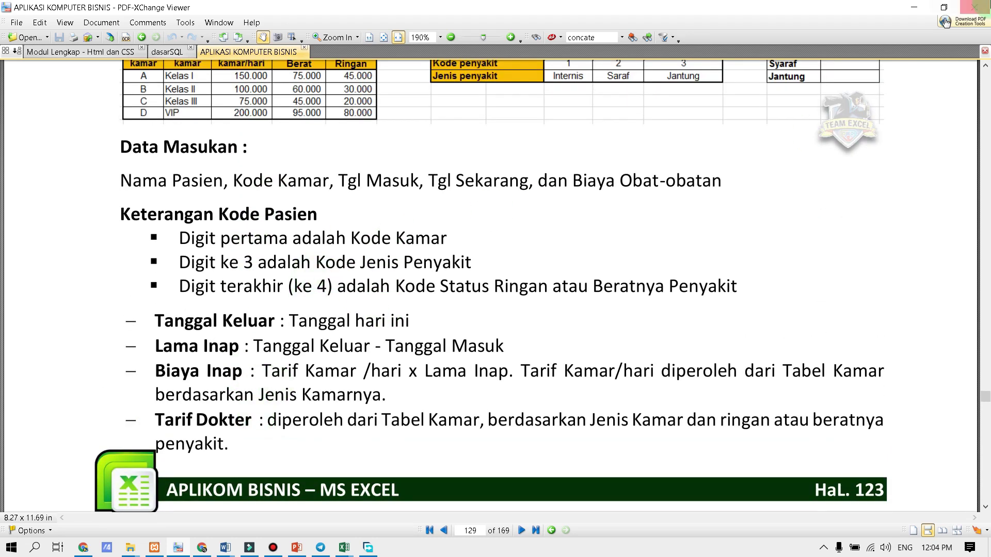
# Step: Return to the Excel workbook and examine the VLOOKUP formula with its LEFT argument in the jenis kamar column
pyautogui.click(928, 6)
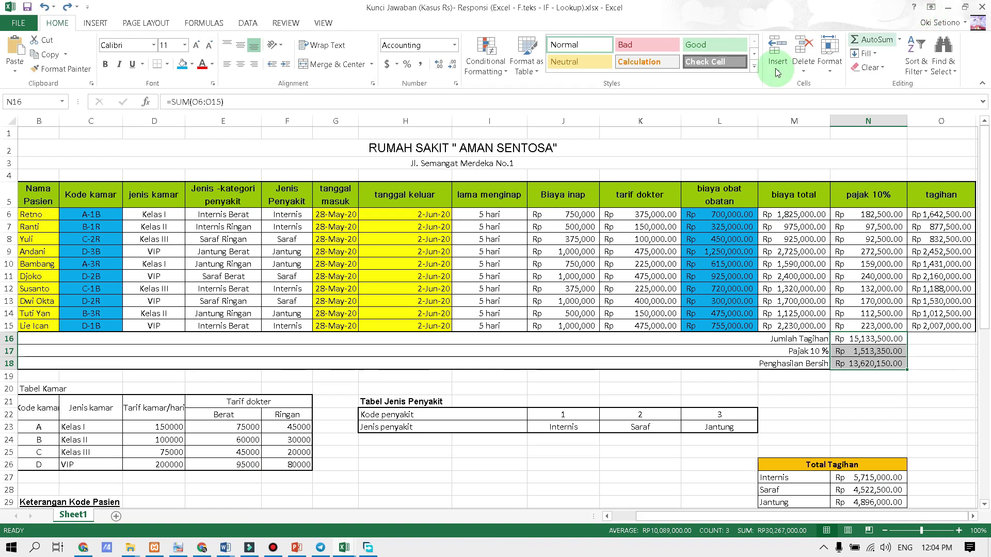
pyautogui.click(167, 214)
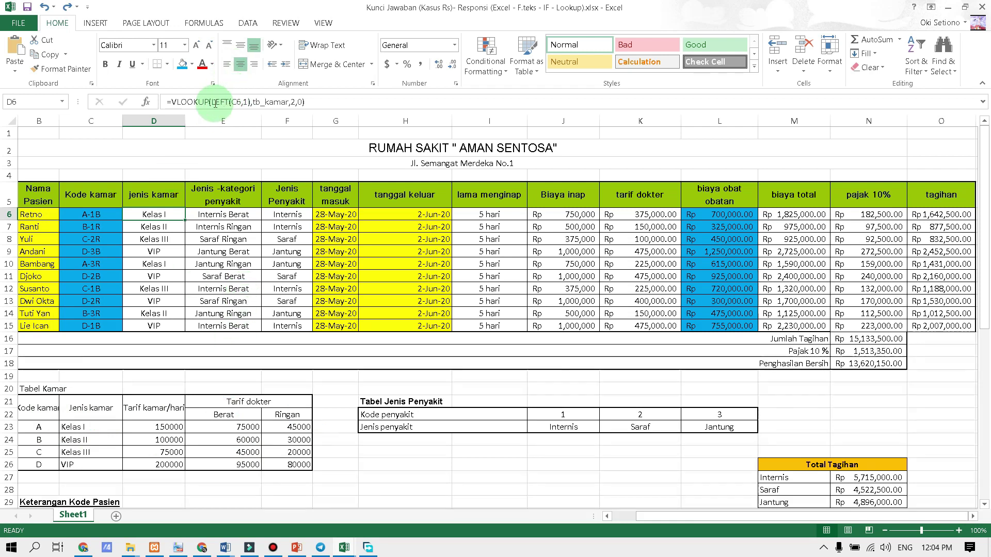
pyautogui.moveTo(214, 103); pyautogui.dragTo(247, 103)
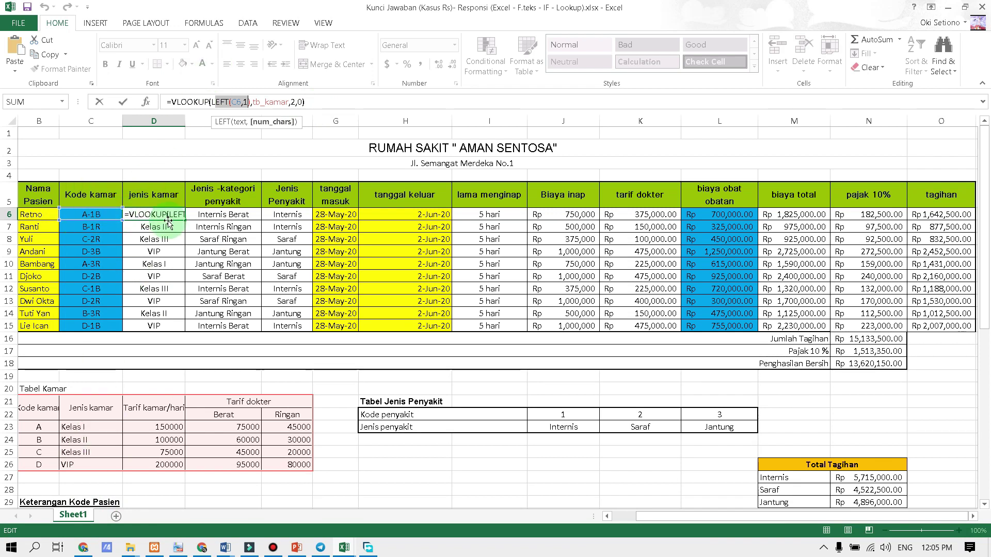
pyautogui.press('Return')
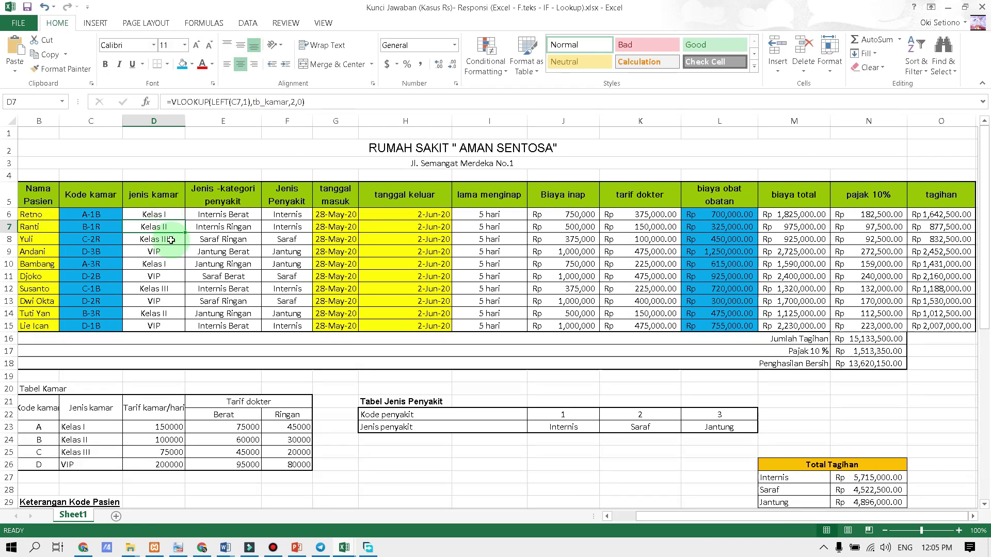
pyautogui.click(162, 277)
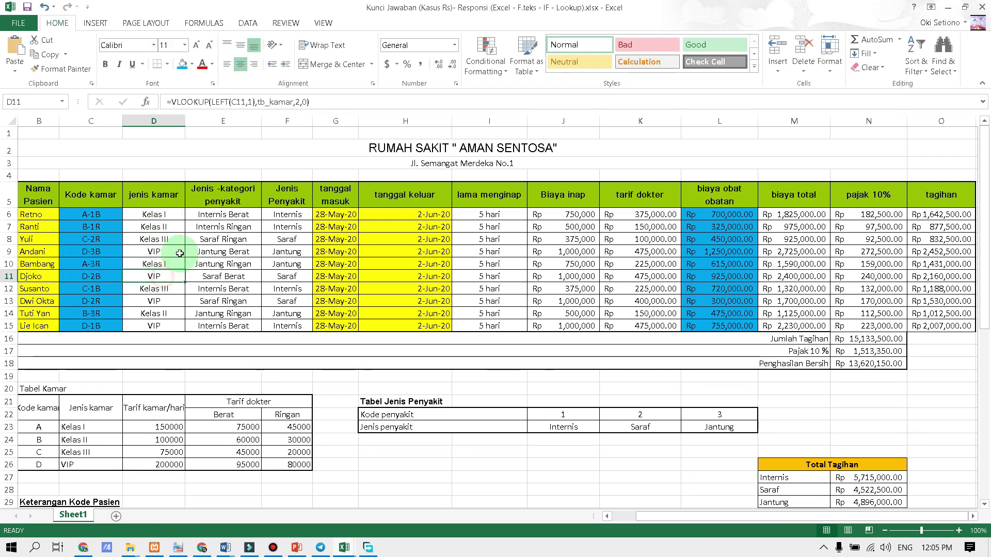
# Step: Examine the CONCATENATE and HLOOKUP formulas in the Jenis-kategori penyakit column against the Tabel Jenis Penyakit range
pyautogui.click(217, 214)
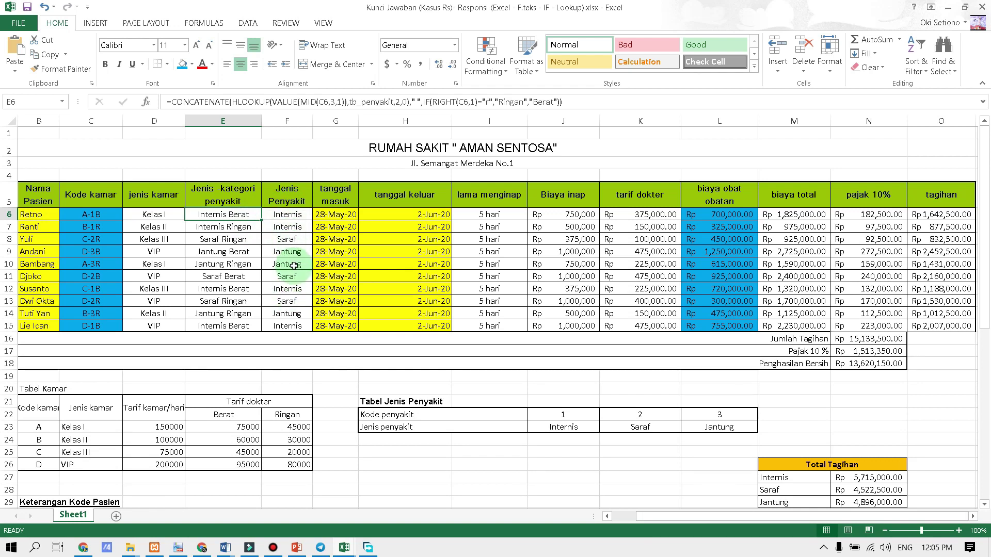
pyautogui.moveTo(485, 413); pyautogui.dragTo(708, 424)
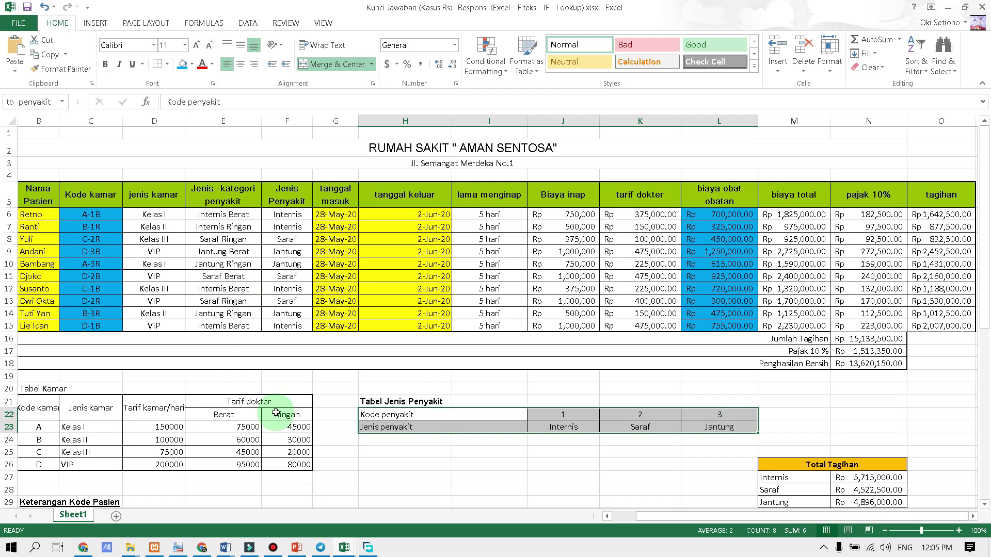
pyautogui.click(249, 287)
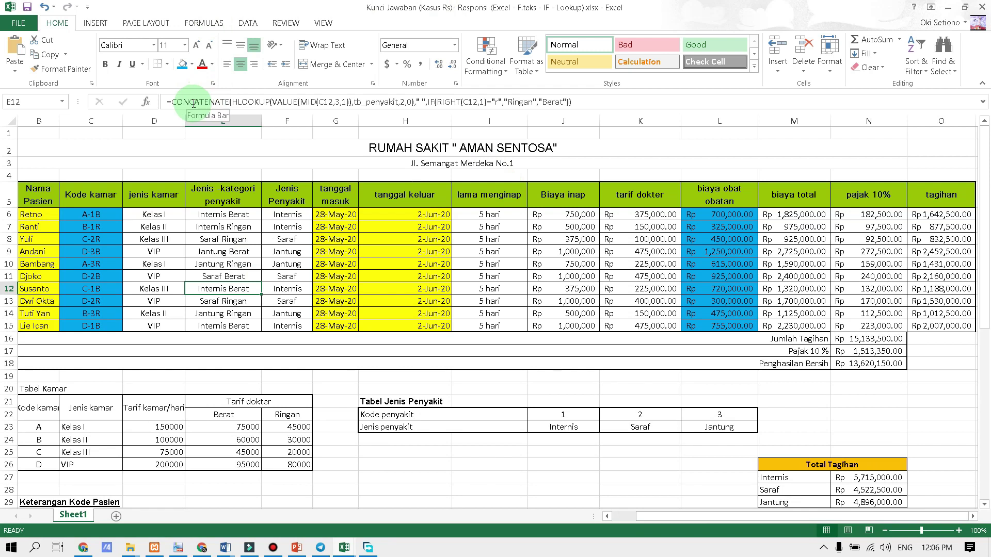
# Step: Switch to the PDF module in PDF-XChange Viewer and find the CONCATENATE explanation and examples on page 110
pyautogui.moveTo(210, 546)
pyautogui.click(238, 490)
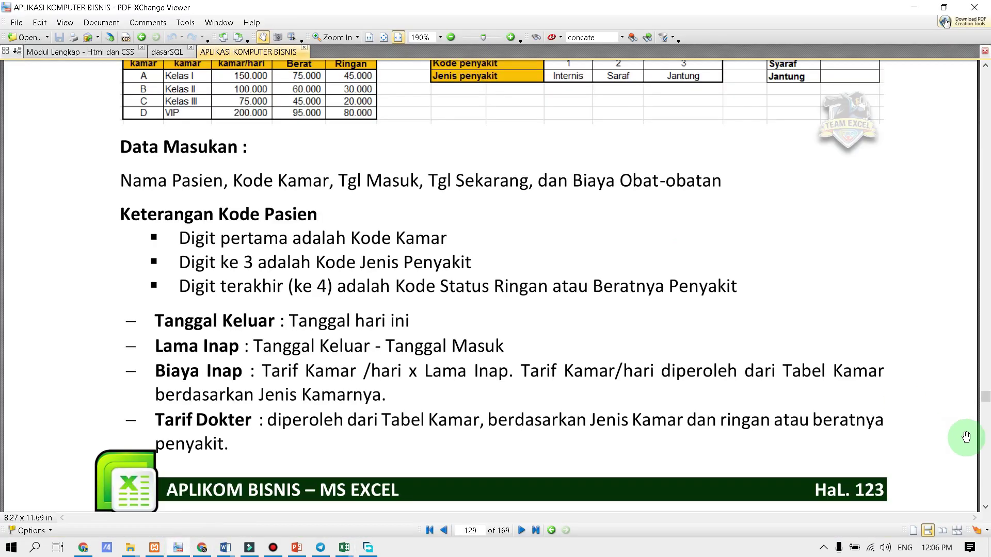
pyautogui.moveTo(984, 398); pyautogui.dragTo(981, 356)
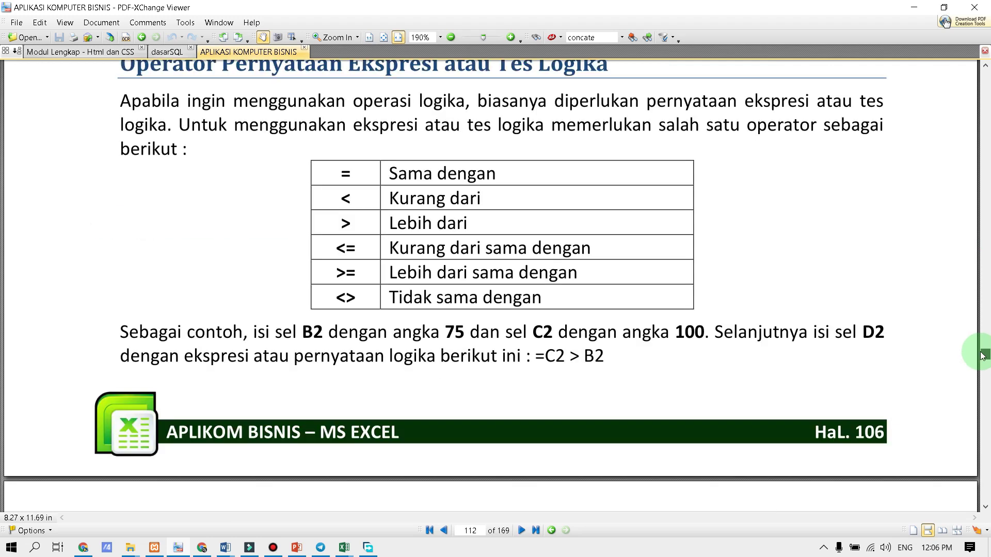
pyautogui.scroll(20, 675, 261)
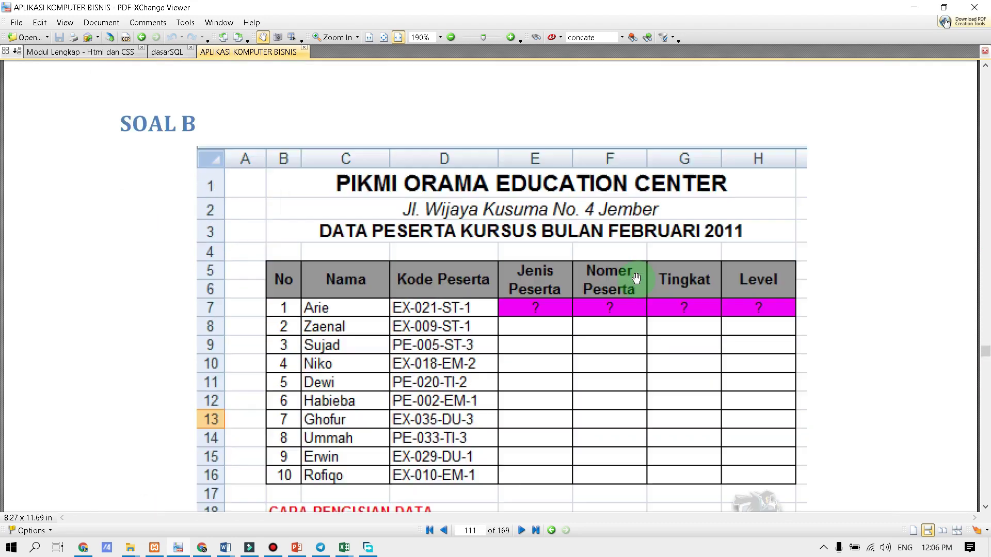
pyautogui.scroll(15, 636, 279)
pyautogui.scroll(-5, 635, 274)
pyautogui.scroll(15, 619, 268)
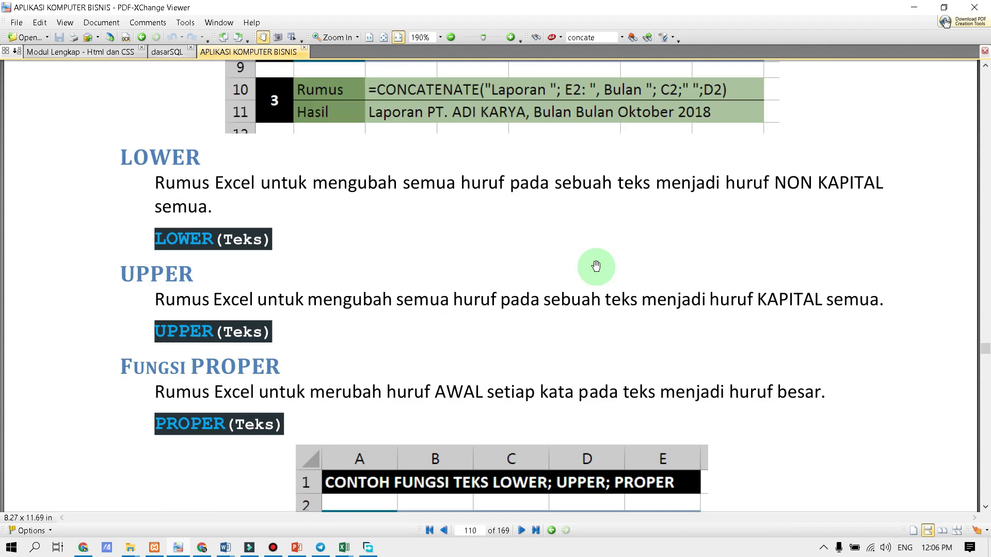
pyautogui.scroll(6, 596, 266)
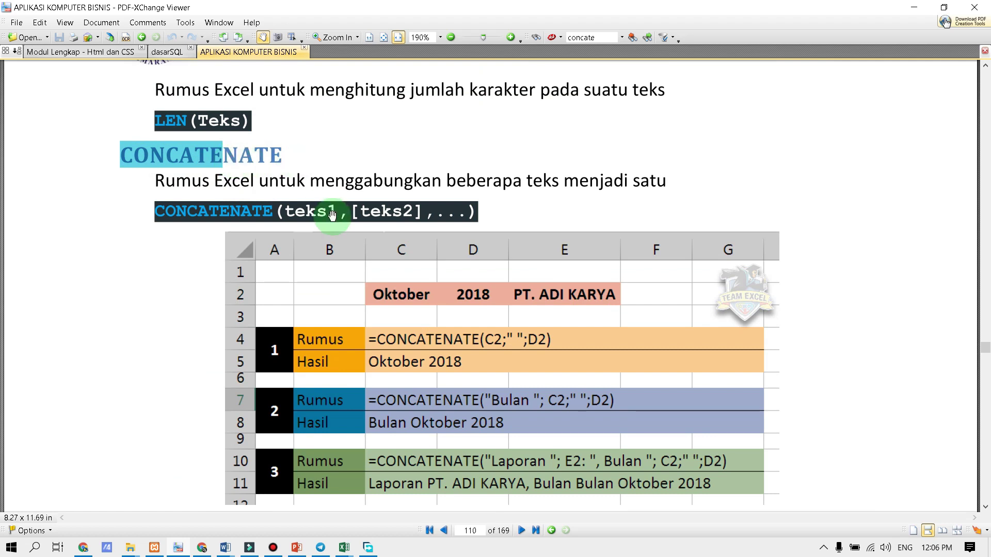
pyautogui.scroll(-1, 503, 346)
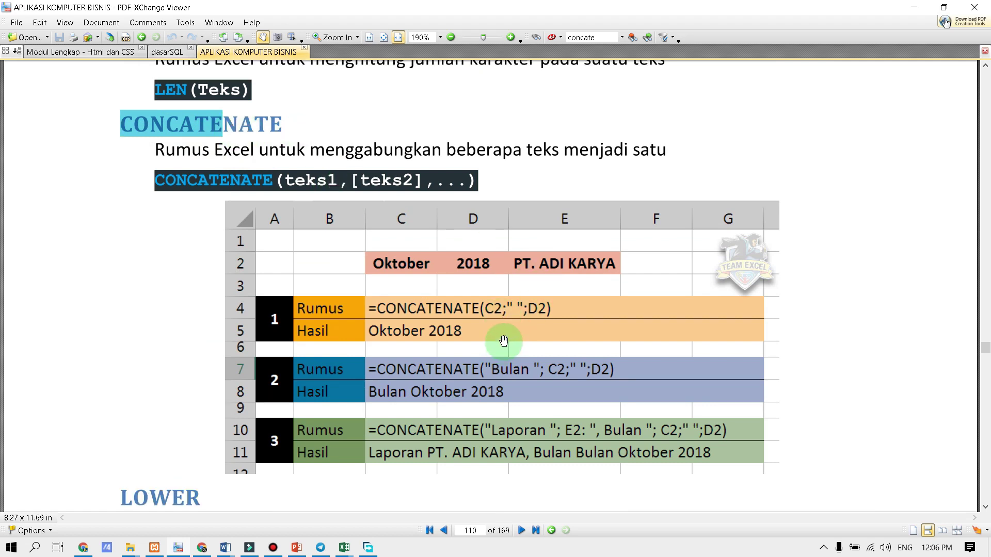
# Step: Return to the Excel workbook and examine the HLOOKUP, space and IF(RIGHT) parts of the CONCATENATE formula in E12
pyautogui.click(913, 6)
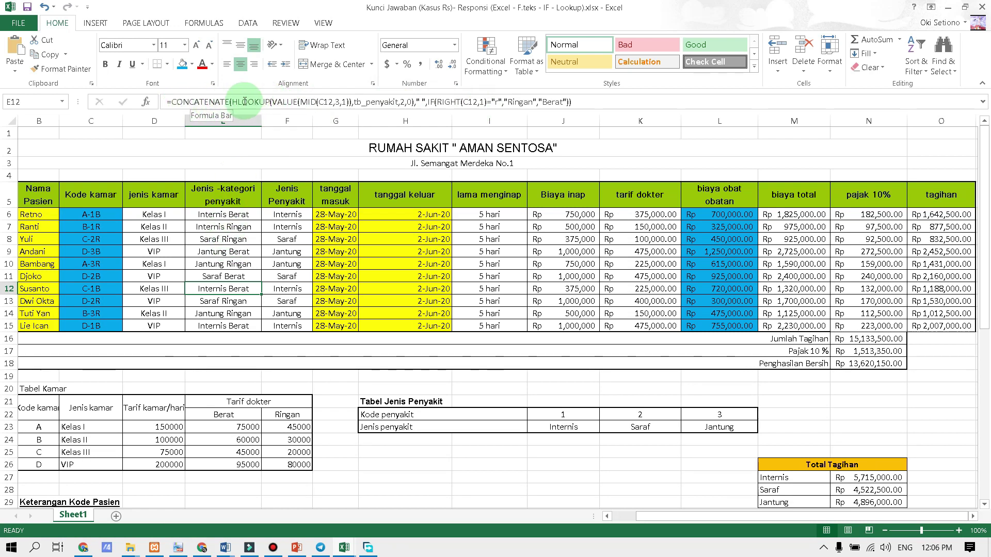
pyautogui.moveTo(230, 102); pyautogui.dragTo(425, 102)
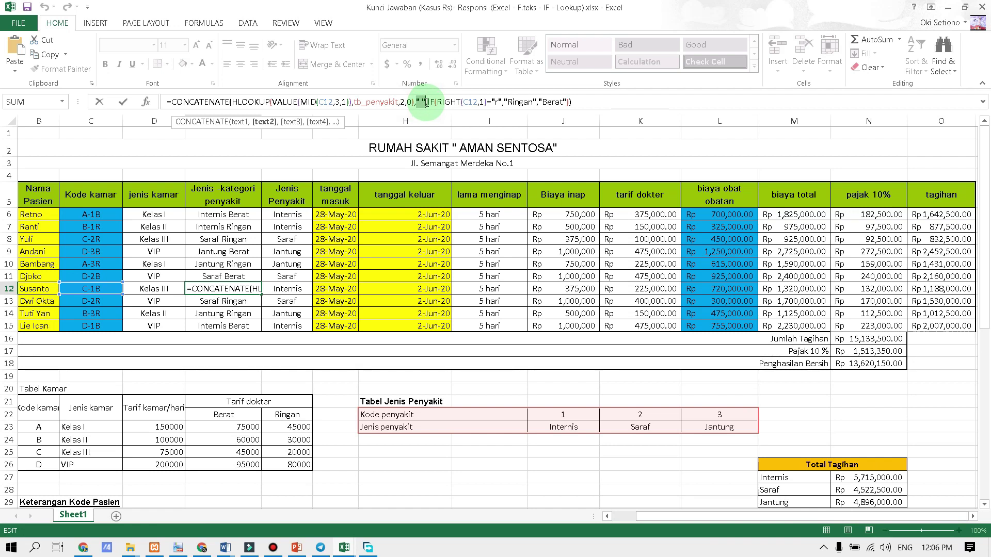
pyautogui.click(428, 102)
pyautogui.moveTo(428, 102); pyautogui.dragTo(569, 103)
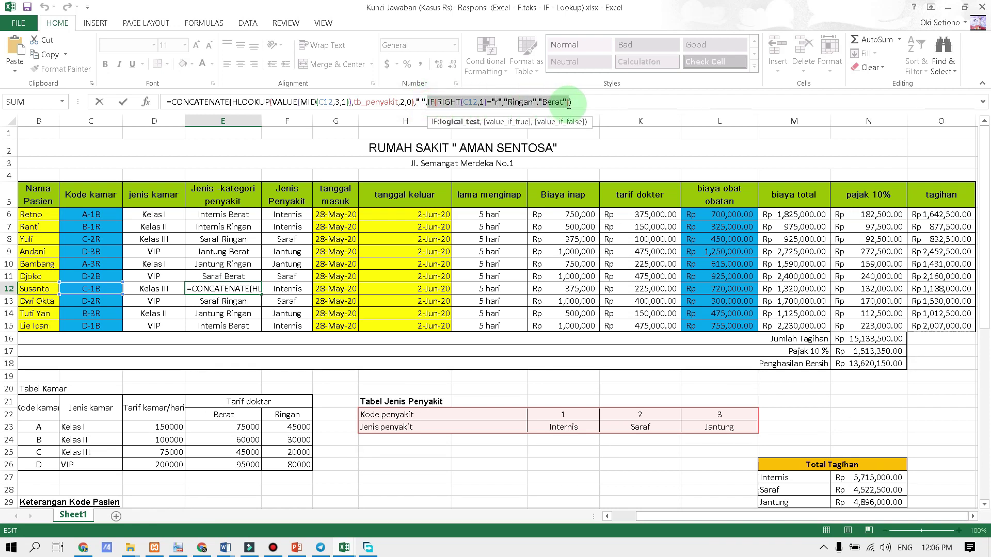
pyautogui.click(598, 103)
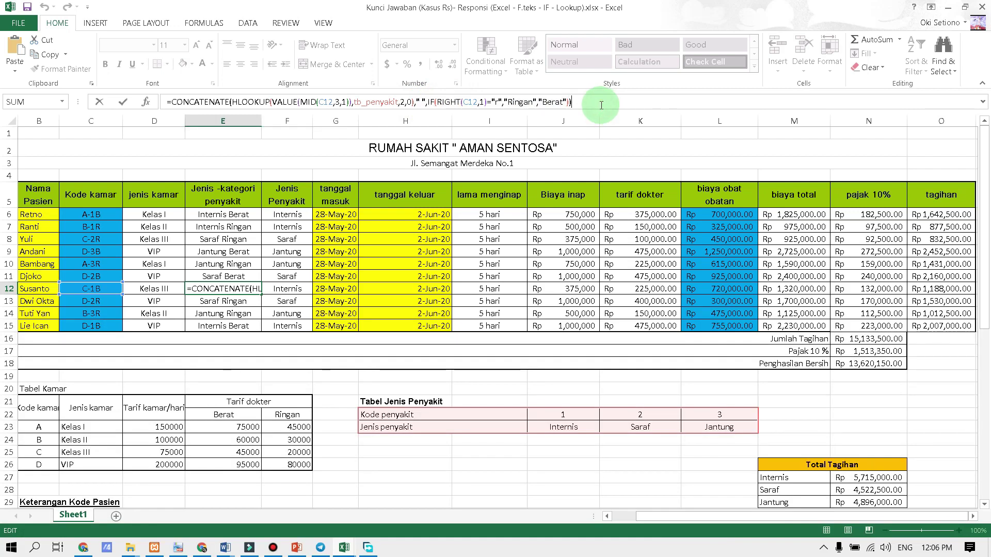
pyautogui.press('Return')
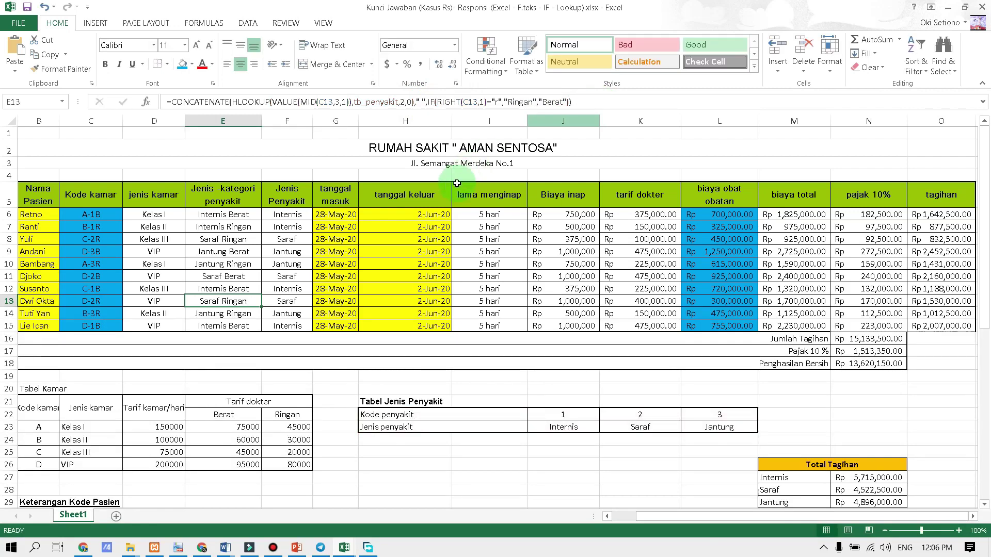
# Step: Examine the TRIM, LEFT and FIND formula that extracts the disease name in the Jenis Penyakit column
pyautogui.moveTo(300, 215); pyautogui.dragTo(296, 325)
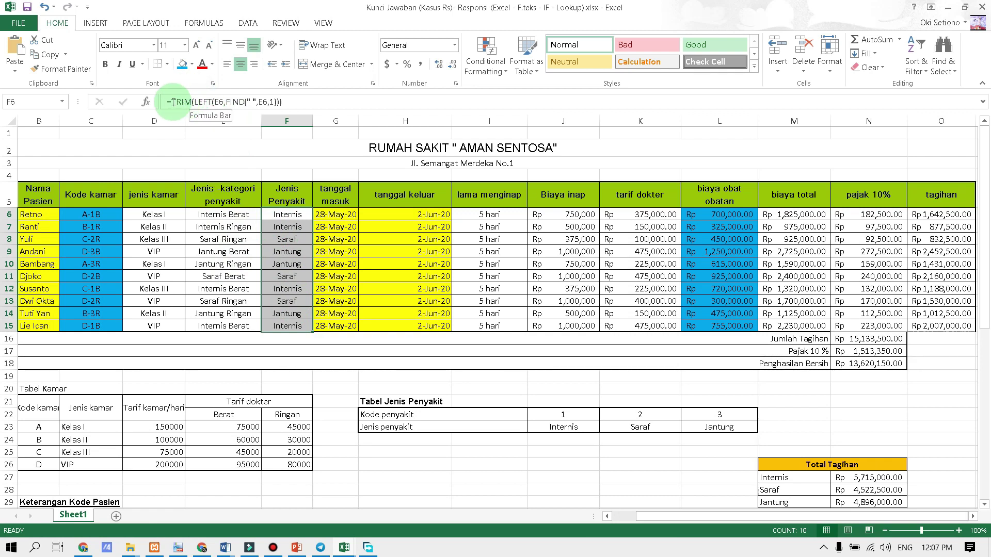
pyautogui.click(201, 103)
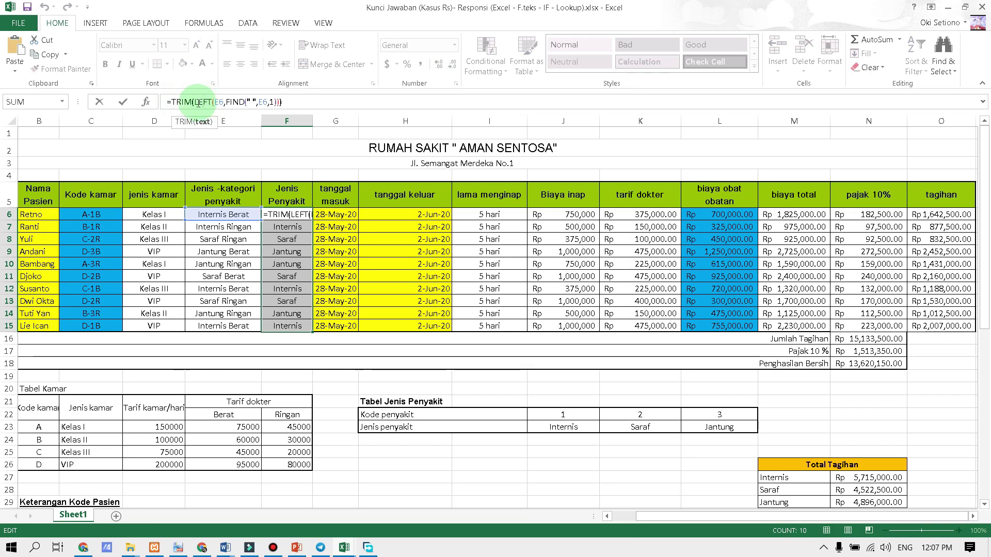
pyautogui.moveTo(196, 104); pyautogui.dragTo(220, 103)
pyautogui.click(221, 102)
pyautogui.click(227, 102)
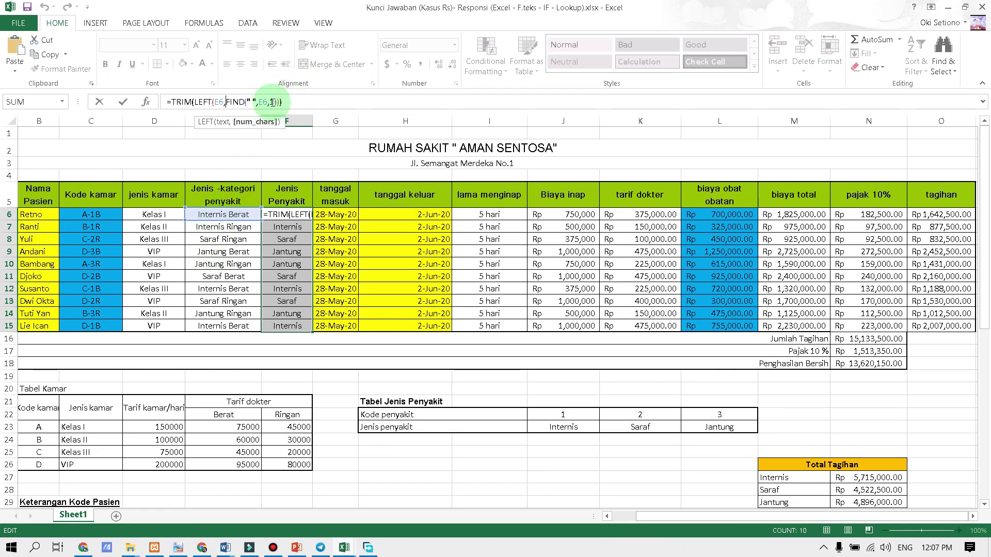
pyautogui.click(274, 102)
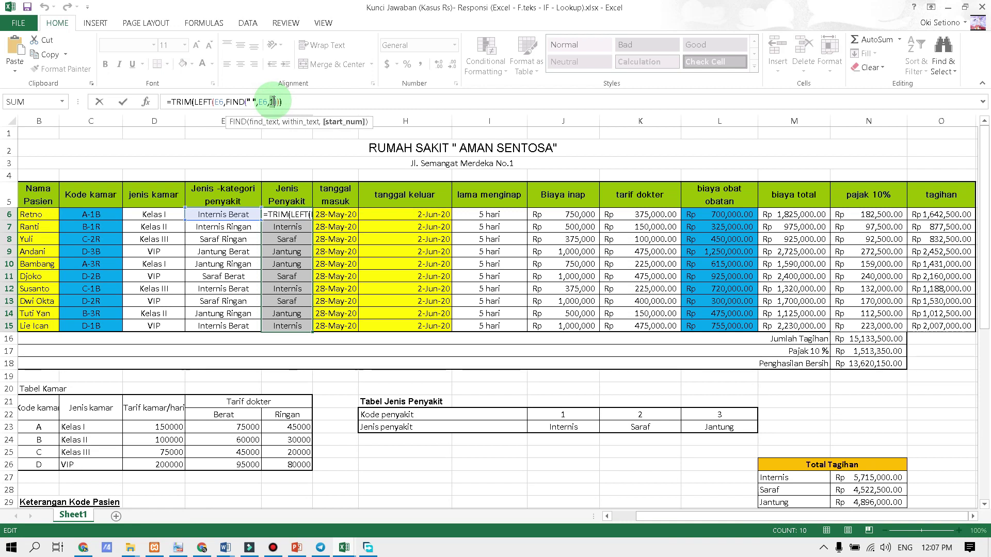
pyautogui.press('Return')
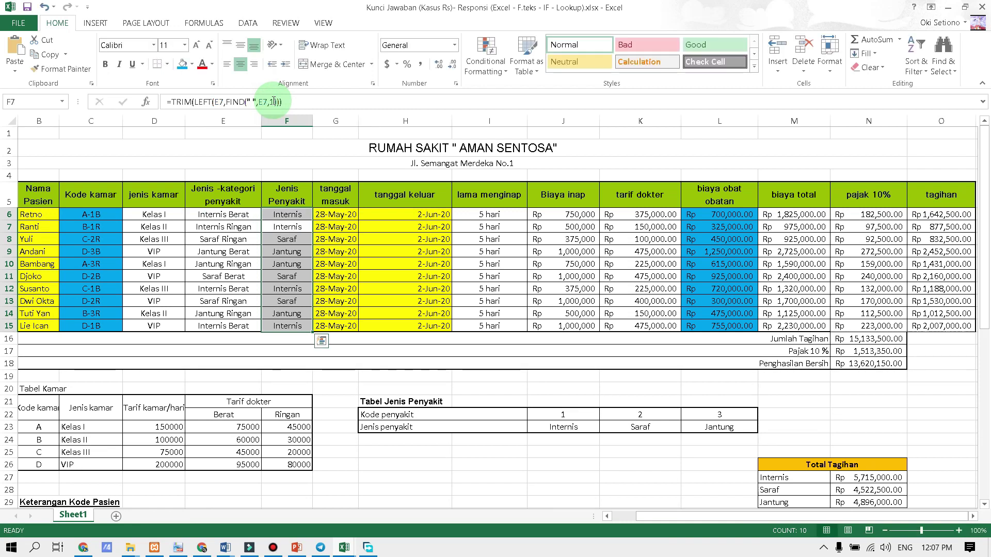
pyautogui.click(297, 211)
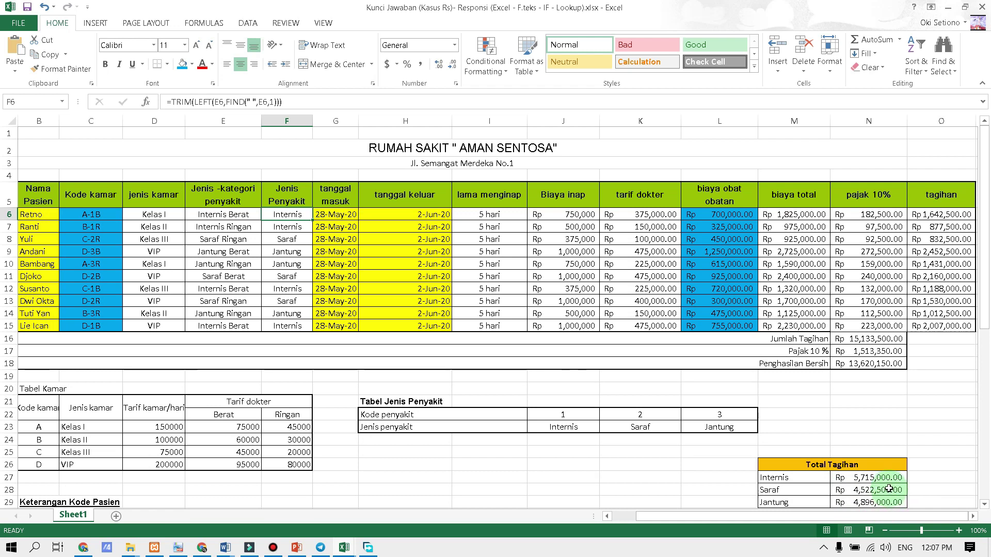
# Step: Examine the NOW date formulas in tanggal masuk and tanggal keluar and the subtraction formula in lama menginap
pyautogui.click(329, 215)
pyautogui.moveTo(328, 214); pyautogui.dragTo(338, 330)
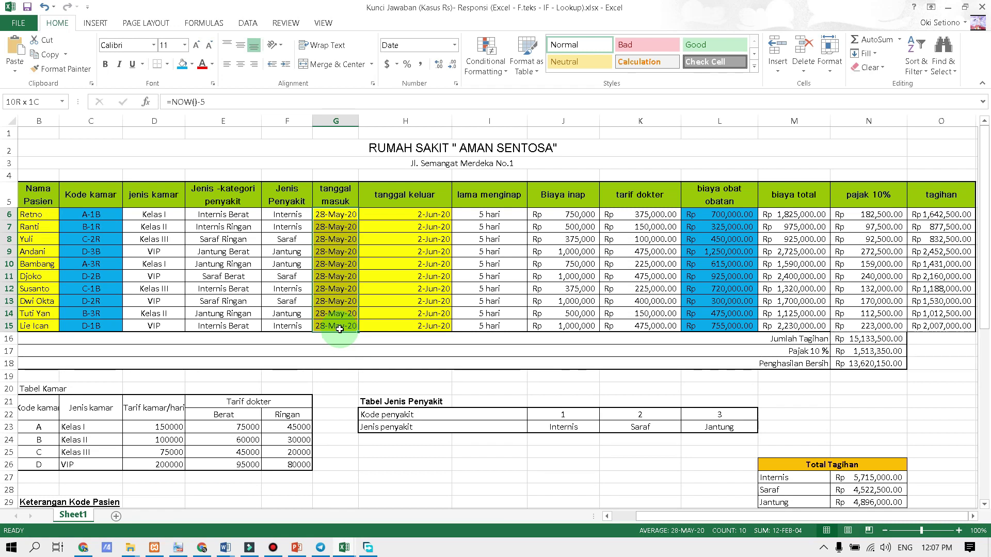
pyautogui.click(399, 216)
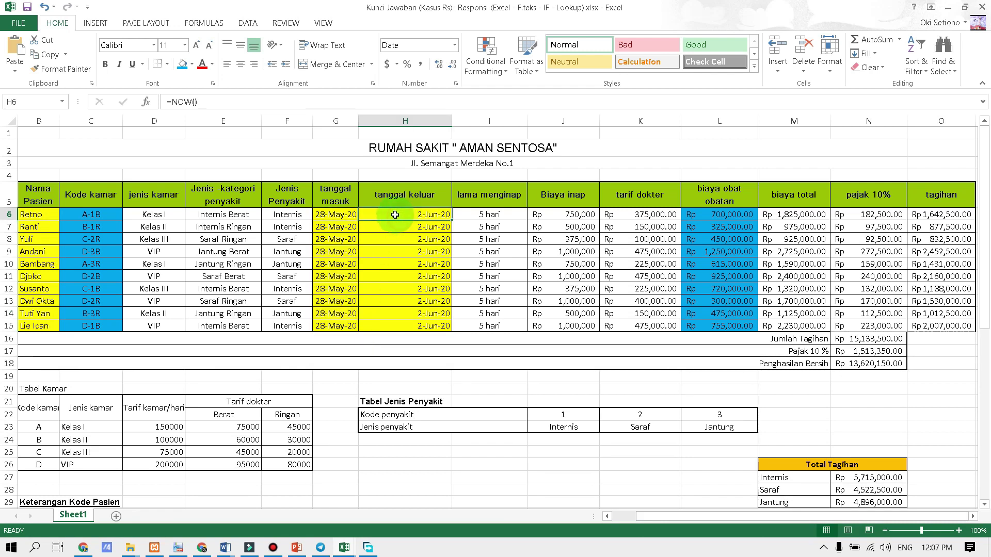
pyautogui.moveTo(392, 213); pyautogui.dragTo(398, 315)
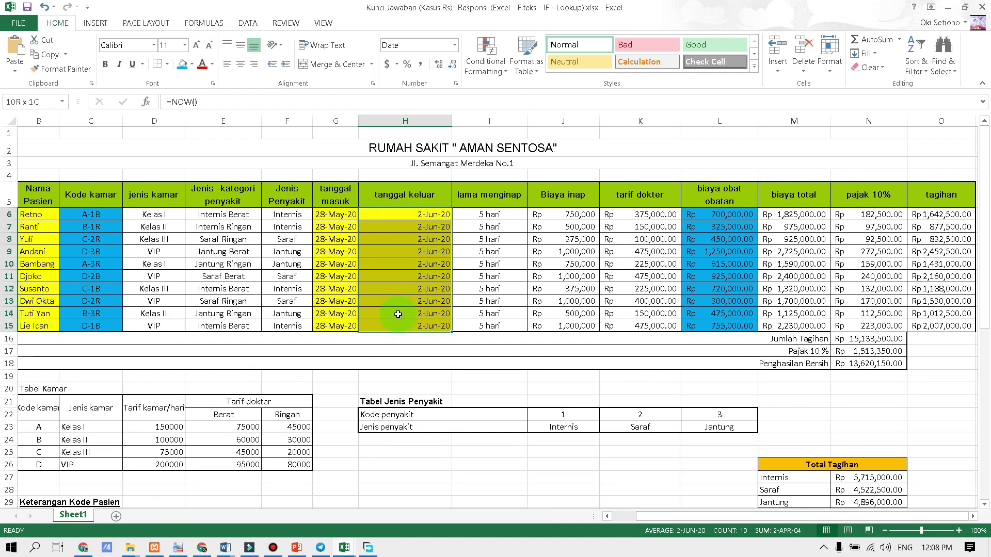
pyautogui.moveTo(330, 226); pyautogui.dragTo(326, 326)
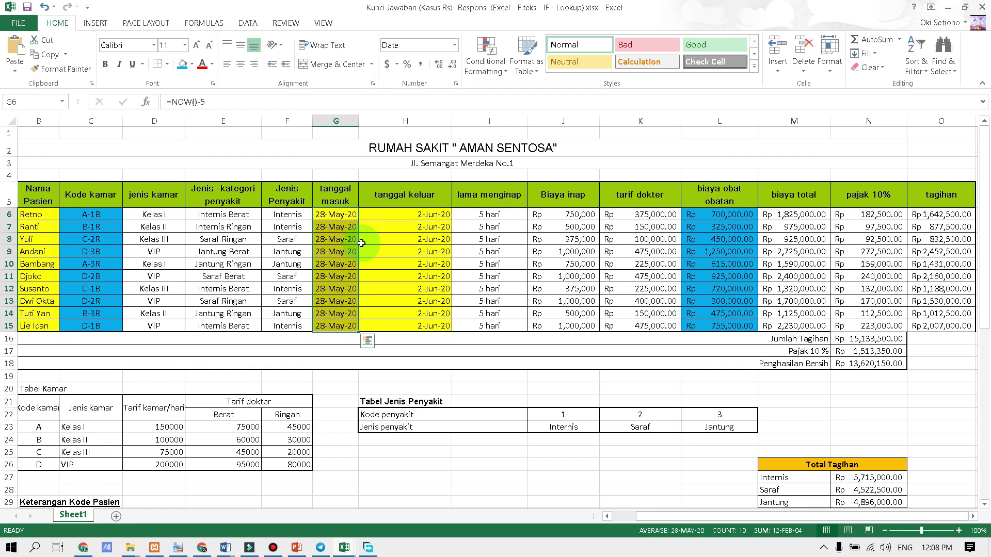
pyautogui.moveTo(513, 216); pyautogui.dragTo(513, 326)
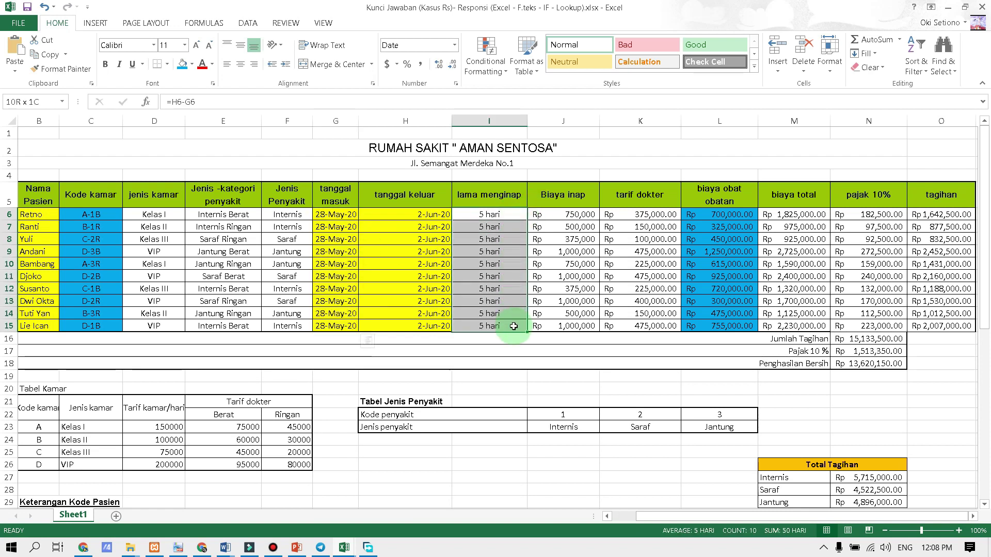
# Step: Examine the Biaya inap VLOOKUP formula in J6 against the Tabel Kamar range and its stay-length multiplier
pyautogui.click(579, 225)
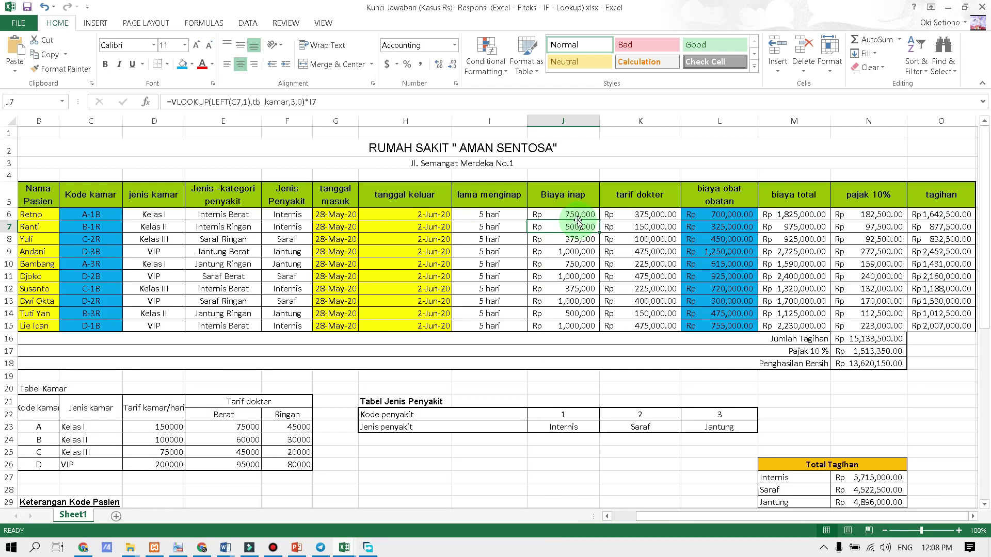
pyautogui.click(572, 211)
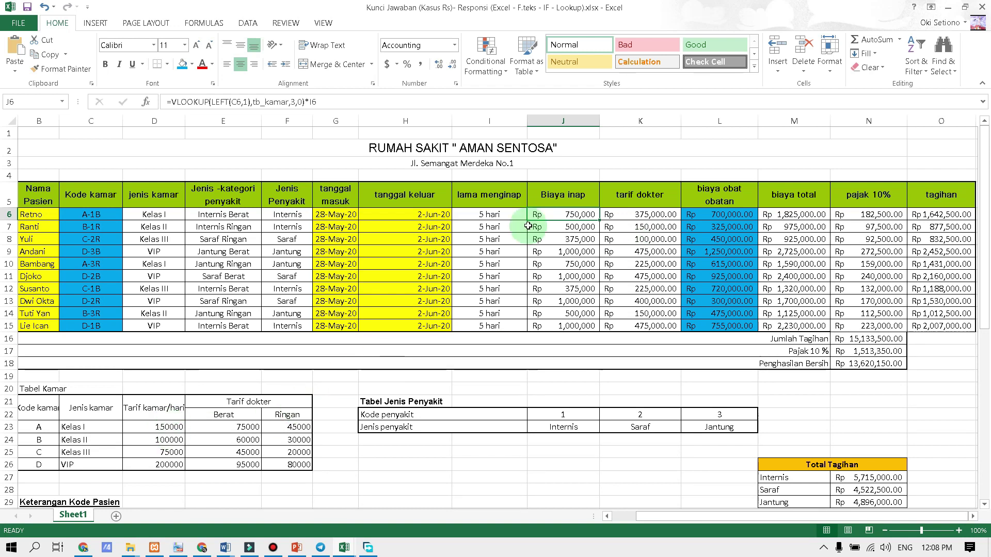
pyautogui.click(579, 215)
pyautogui.doubleClick(579, 215)
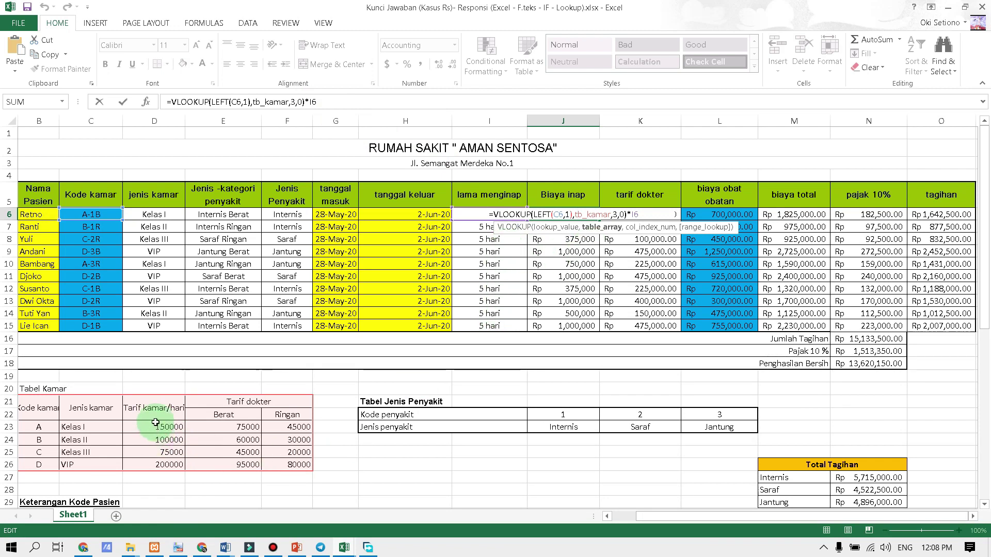
pyautogui.press('Return')
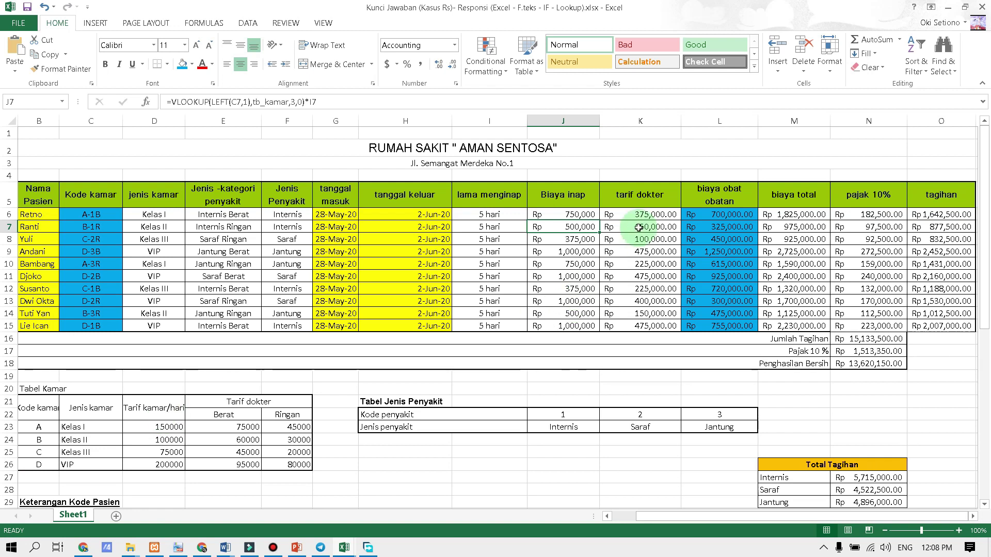
# Step: Examine the tarif dokter formula in K6, covering its LEFT lookup, tb_kamar range, IF(RIGHT) column choice and I6 multiplier
pyautogui.click(642, 214)
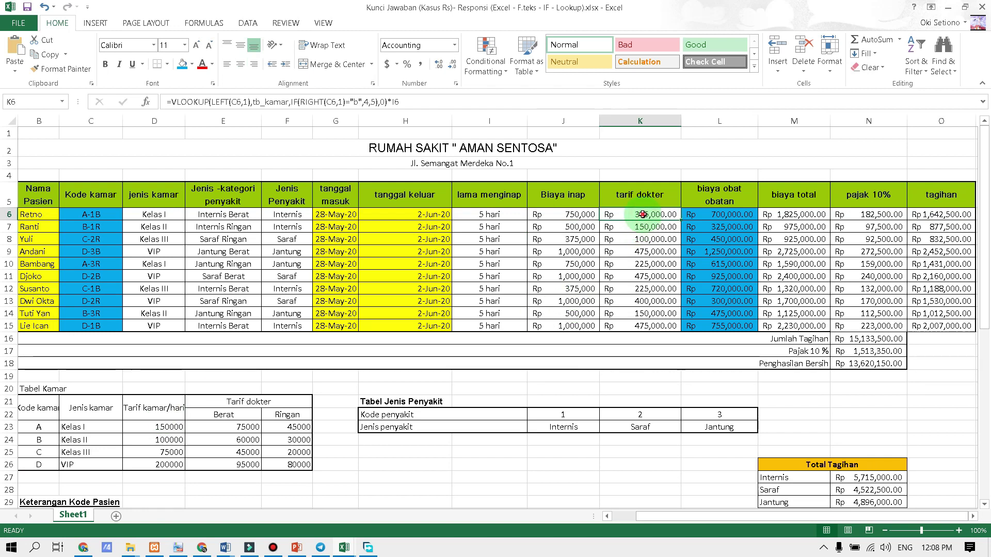
pyautogui.doubleClick(643, 214)
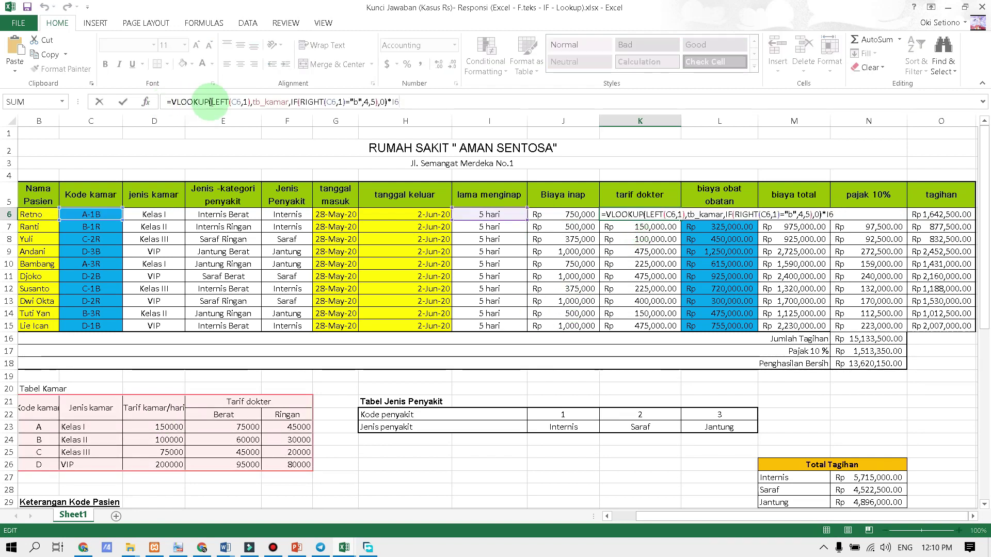
pyautogui.click(228, 102)
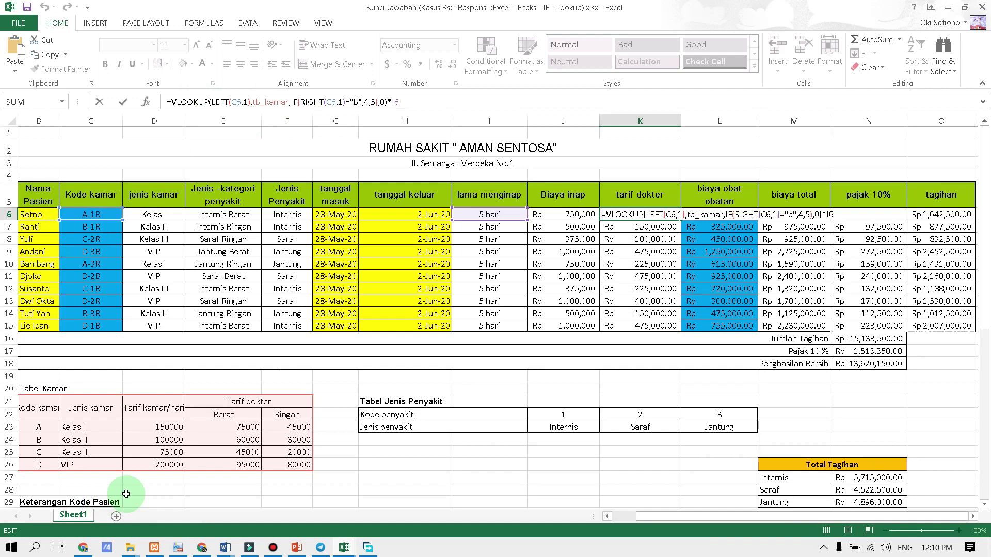
pyautogui.click(280, 102)
pyautogui.click(300, 102)
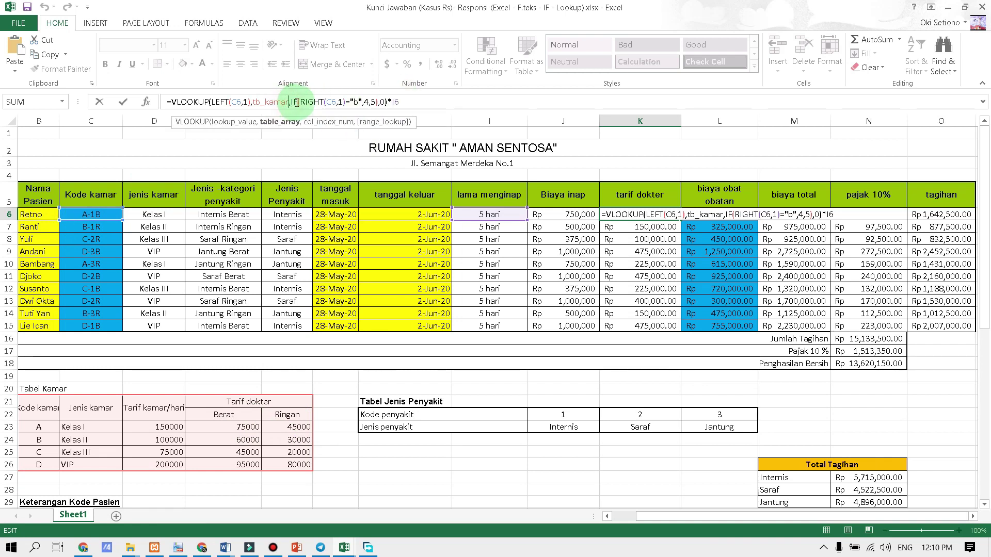
pyautogui.click(331, 101)
pyautogui.click(351, 102)
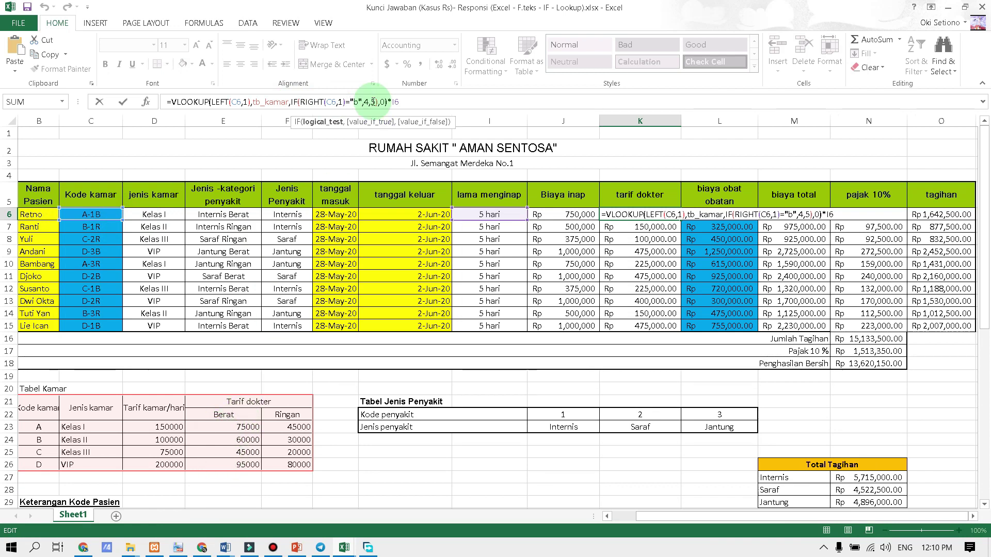
pyautogui.moveTo(364, 102); pyautogui.dragTo(370, 103)
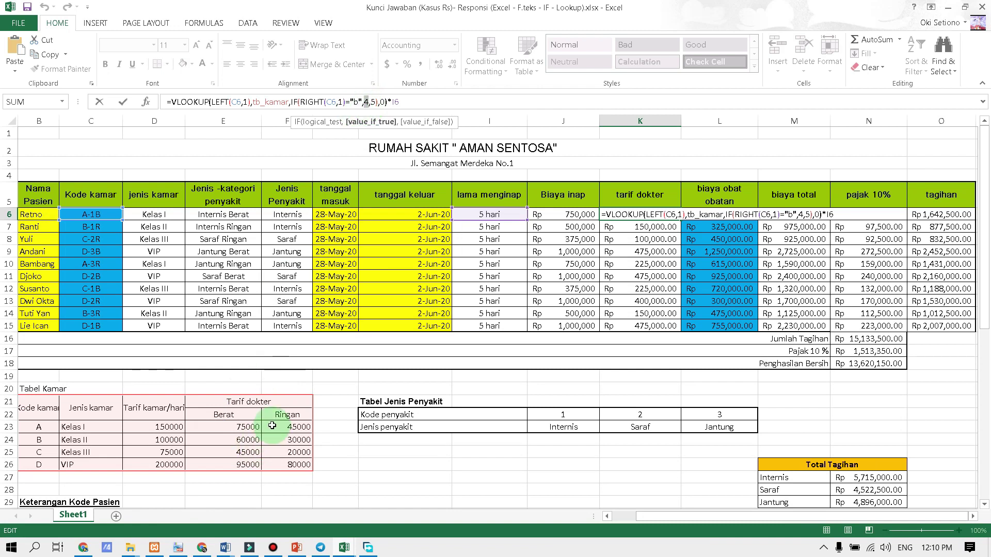
pyautogui.moveTo(370, 102); pyautogui.dragTo(375, 102)
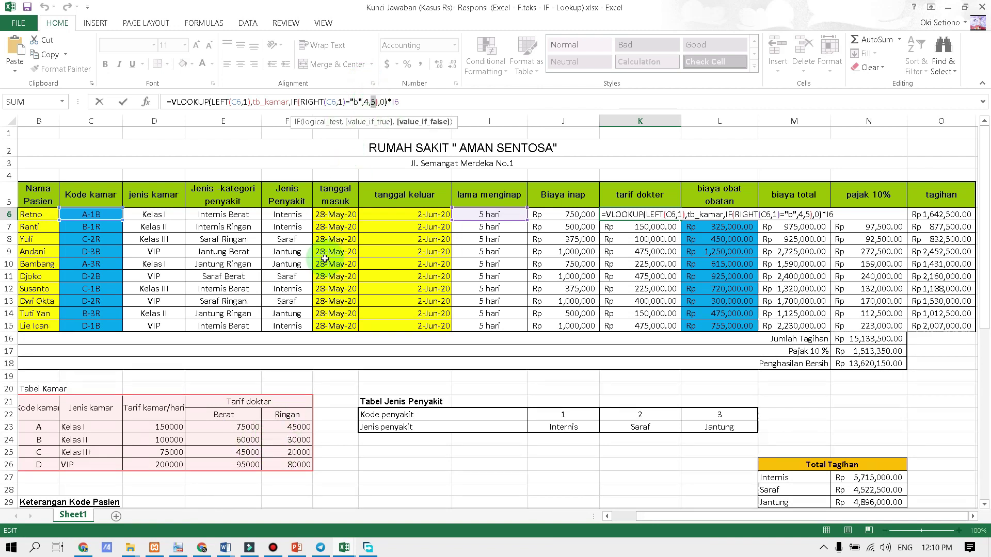
pyautogui.click(389, 101)
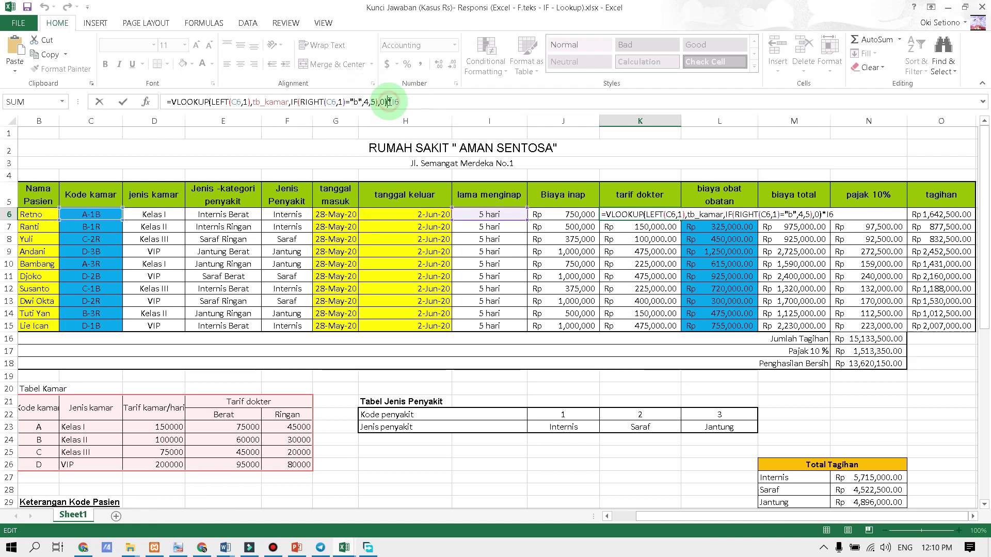
pyautogui.moveTo(389, 102); pyautogui.dragTo(401, 102)
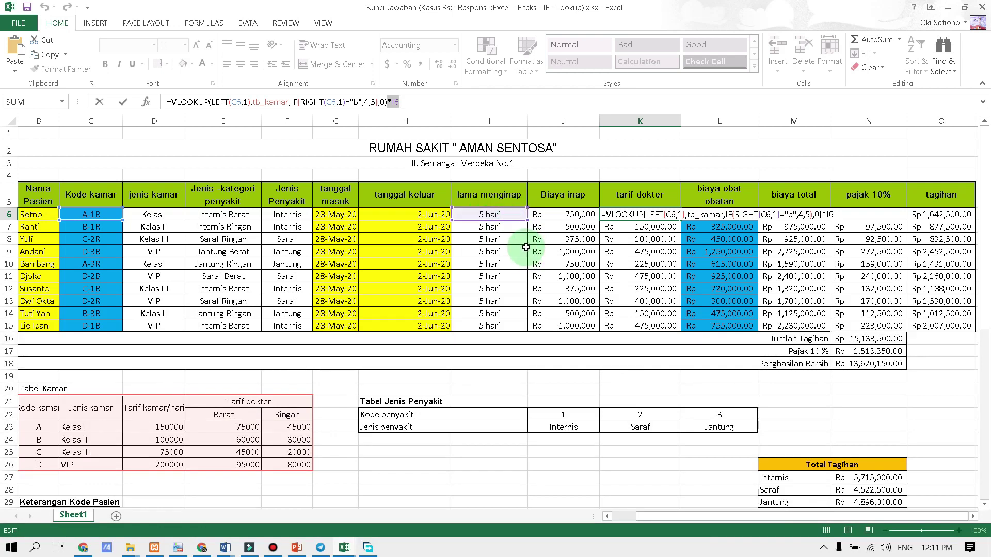
pyautogui.press('Return')
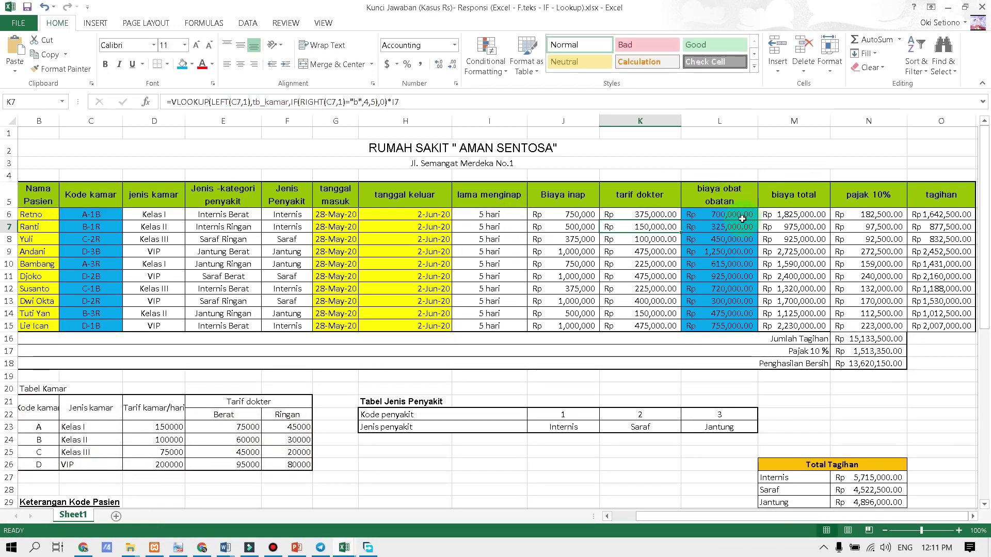
# Step: Examine the biaya obat obatan input and the formulas for biaya total, pajak 10%, tagihan, Jumlah Tagihan and its 10% tax
pyautogui.click(780, 214)
pyautogui.click(733, 214)
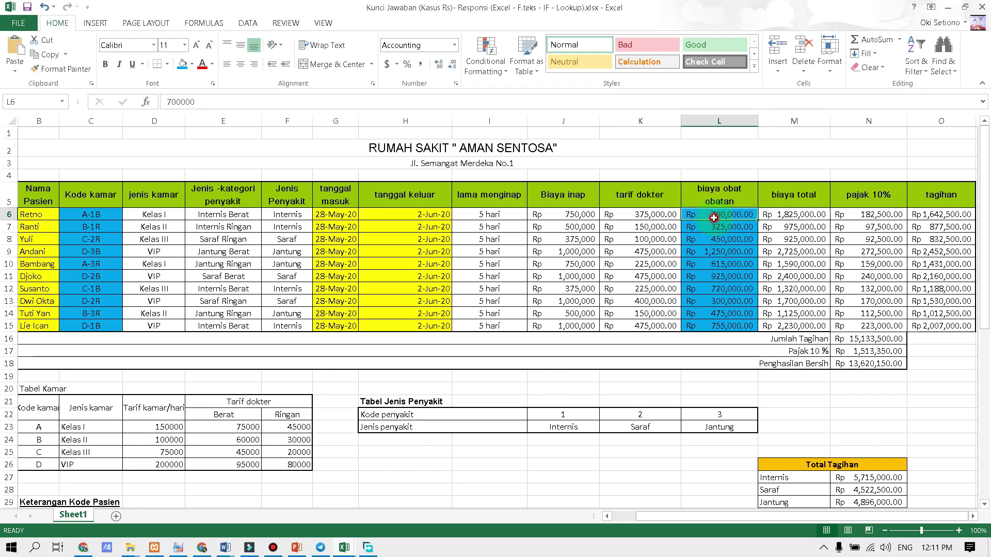
pyautogui.click(813, 216)
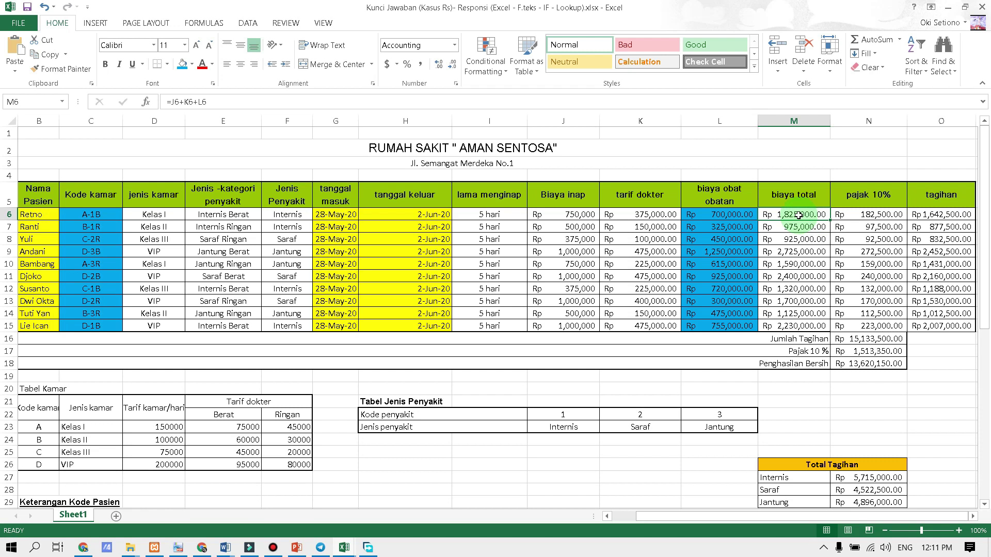
pyautogui.click(880, 217)
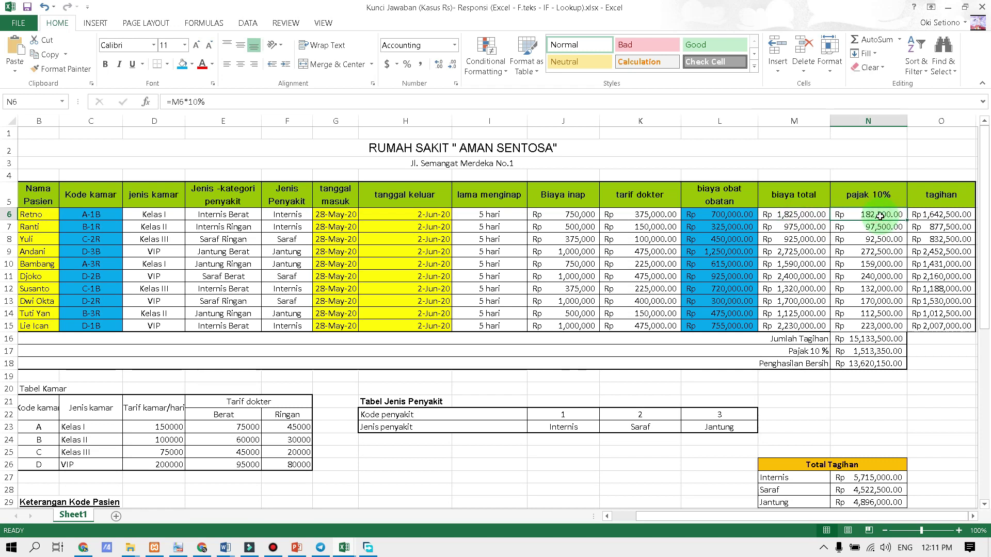
pyautogui.click(936, 216)
pyautogui.click(873, 337)
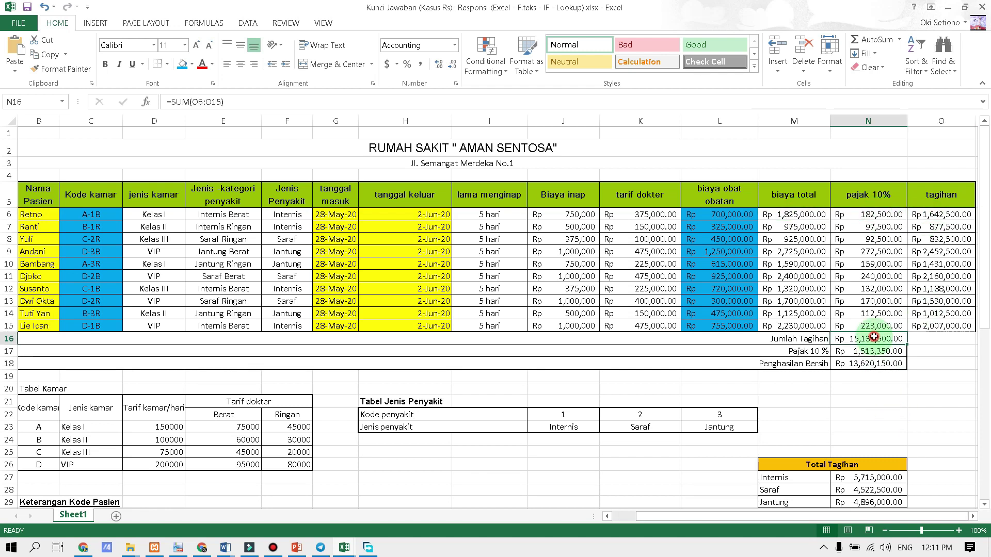
pyautogui.click(870, 350)
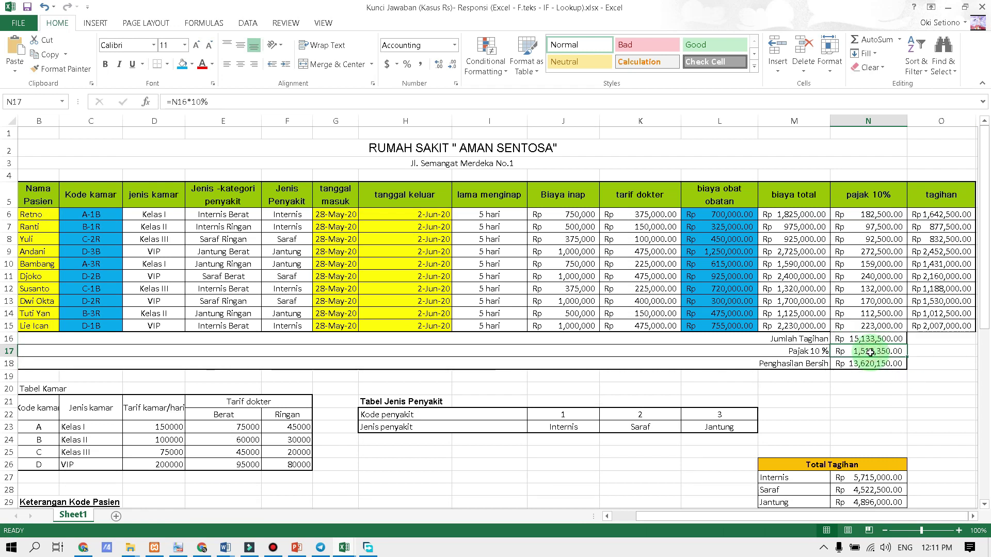
# Step: Examine the SUMIF formulas in the Total Tagihan table for Internis and Jantung against their criteria range F6:F15 in the Jenis Penyakit column
pyautogui.scroll(-3, 869, 346)
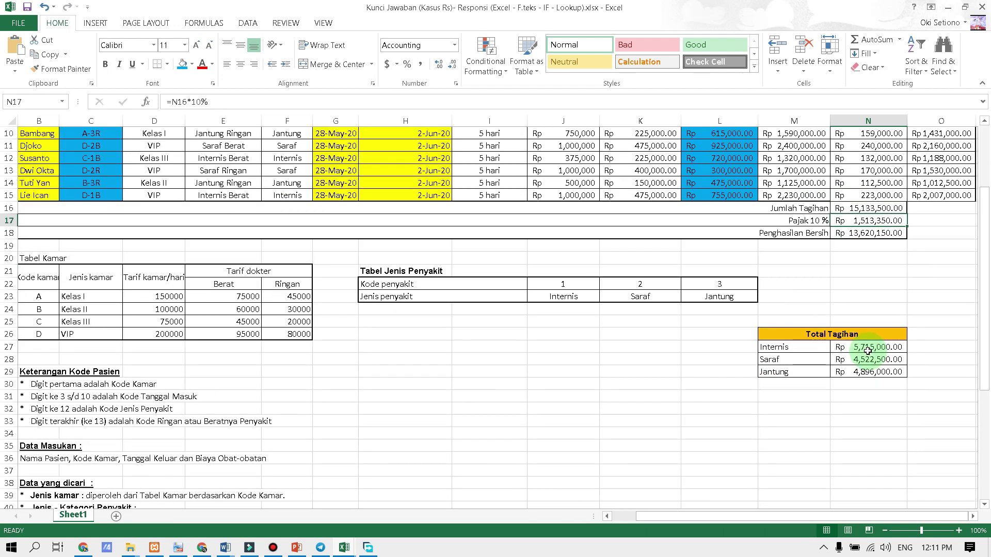
pyautogui.click(864, 349)
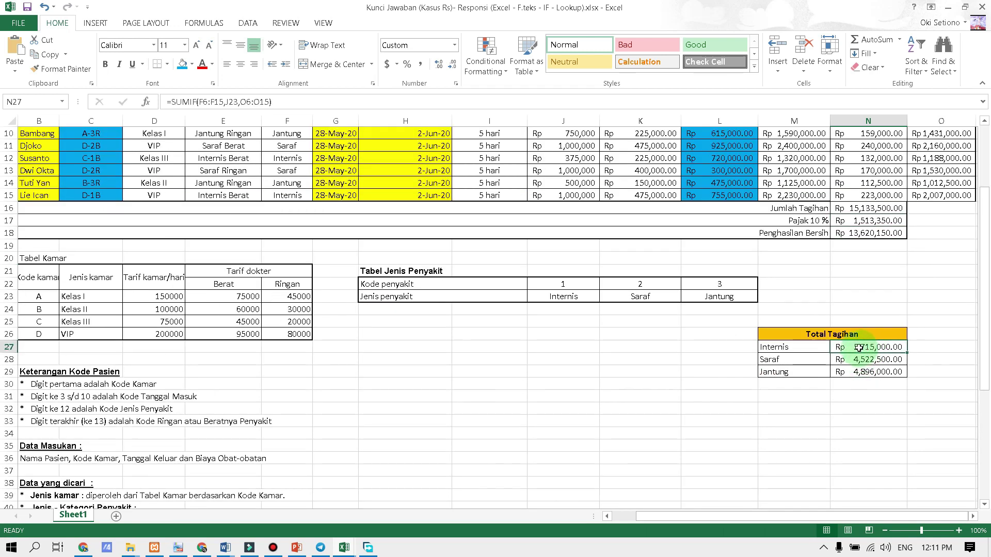
pyautogui.click(861, 372)
pyautogui.scroll(2, 861, 369)
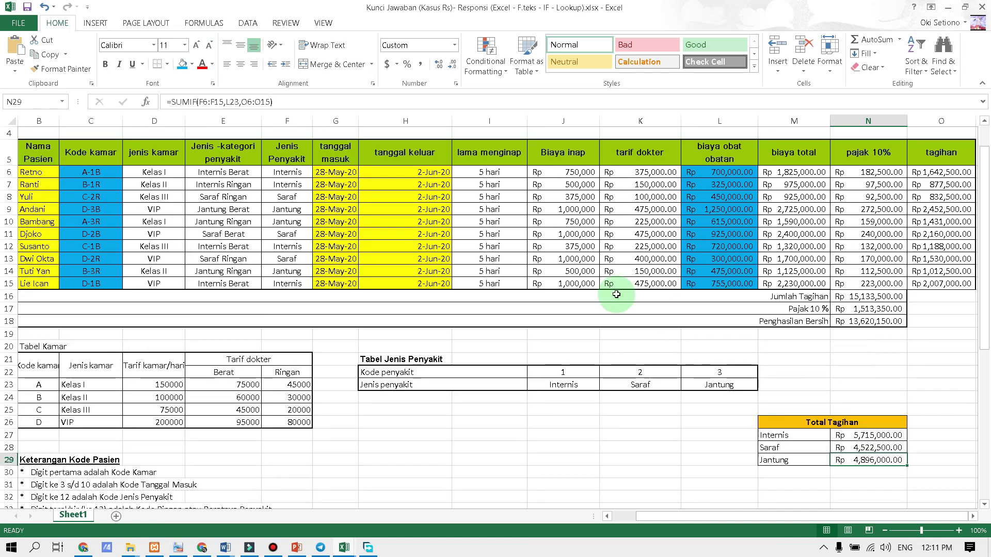
pyautogui.scroll(1, 552, 245)
pyautogui.moveTo(275, 214); pyautogui.dragTo(286, 326)
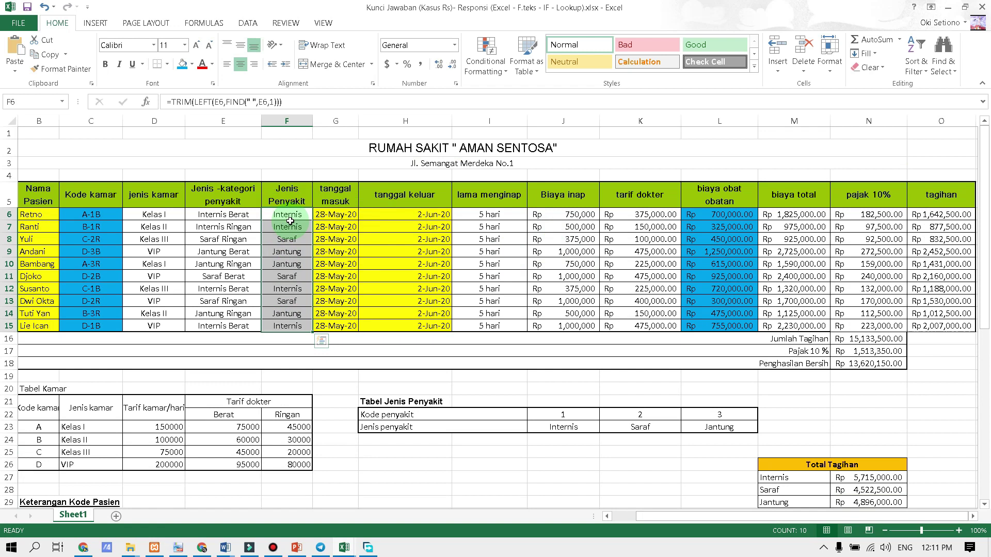
pyautogui.scroll(-1, 877, 425)
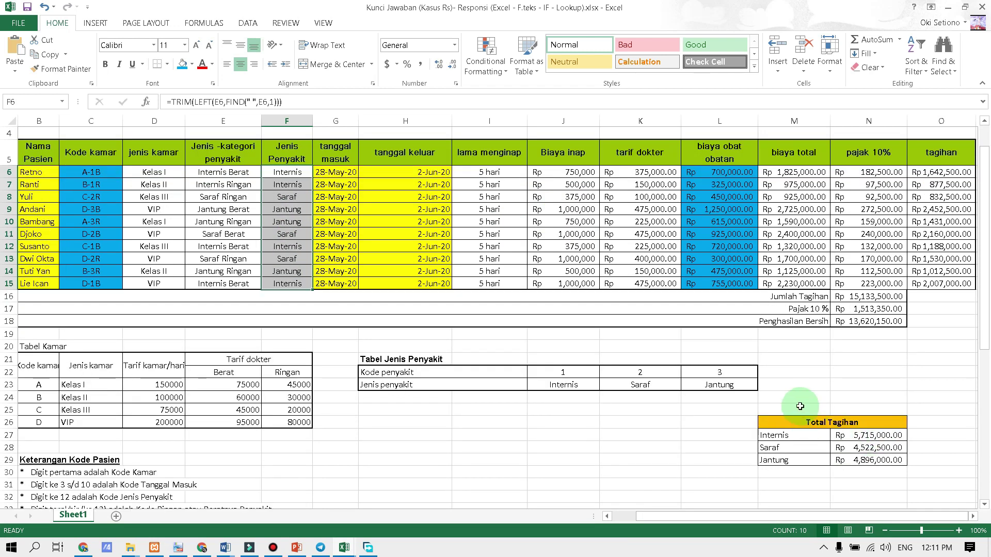
pyautogui.scroll(1, 791, 421)
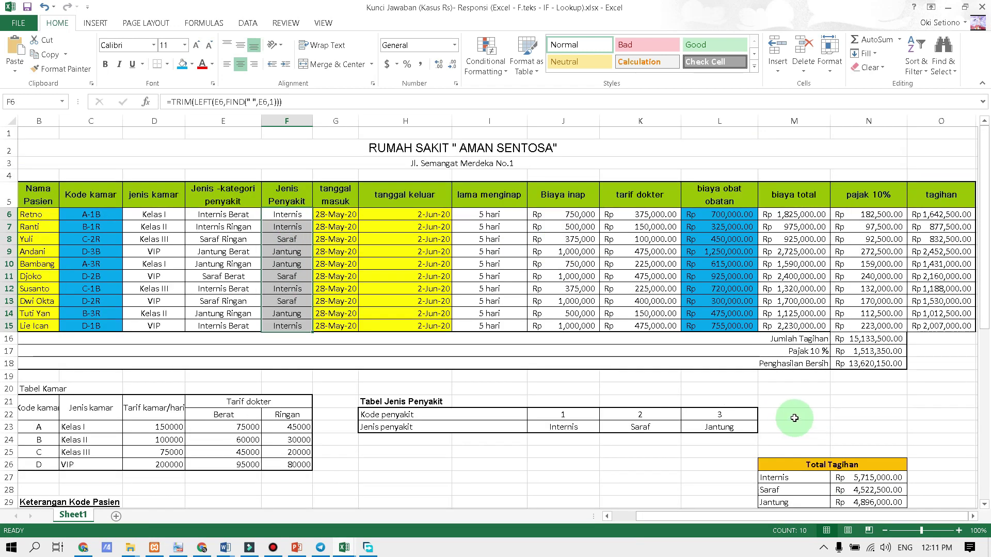